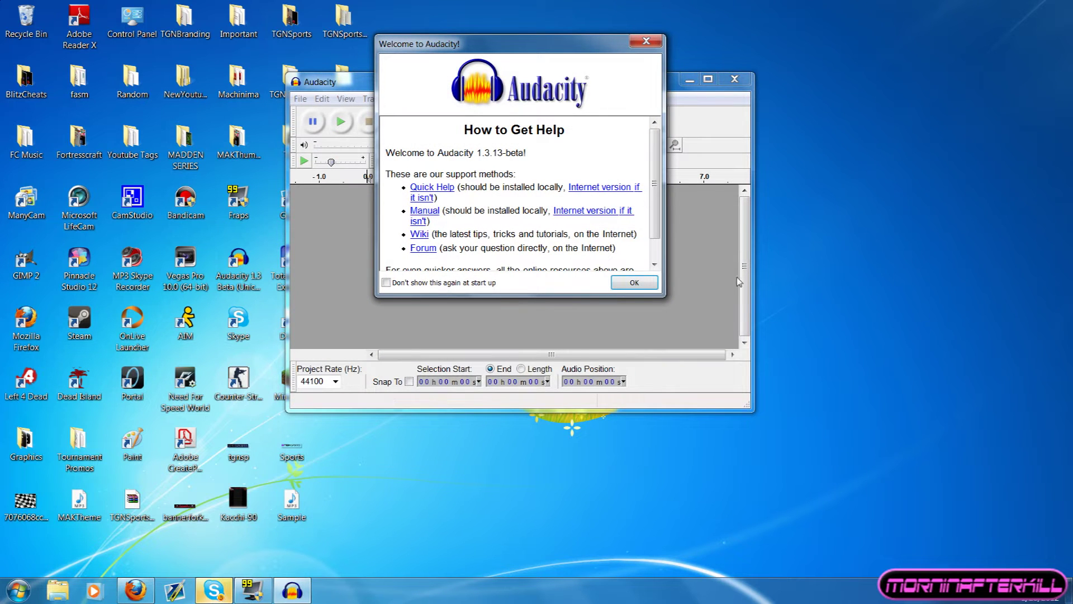
# Dismiss the welcome message and record a voice sample of about 24 seconds that ends with a few seconds of silence.
pyautogui.click(634, 282)
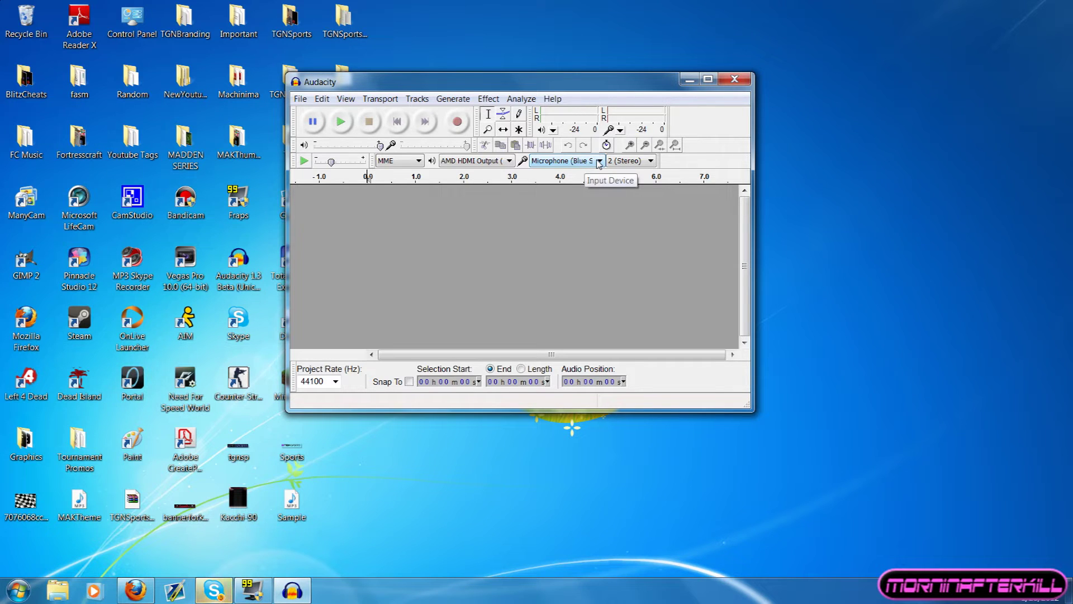
pyautogui.click(457, 122)
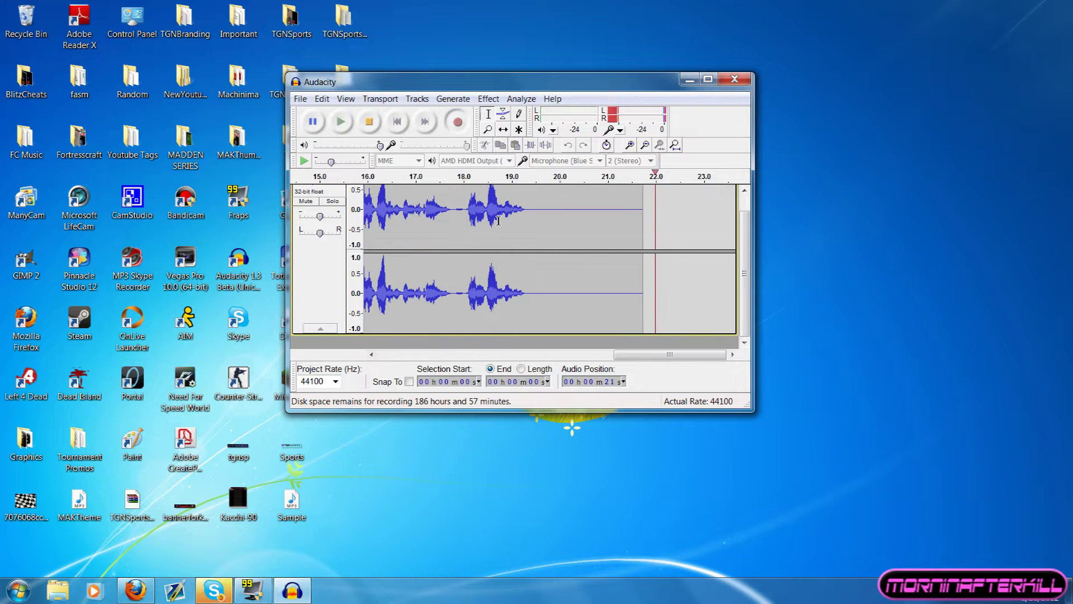
pyautogui.click(373, 128)
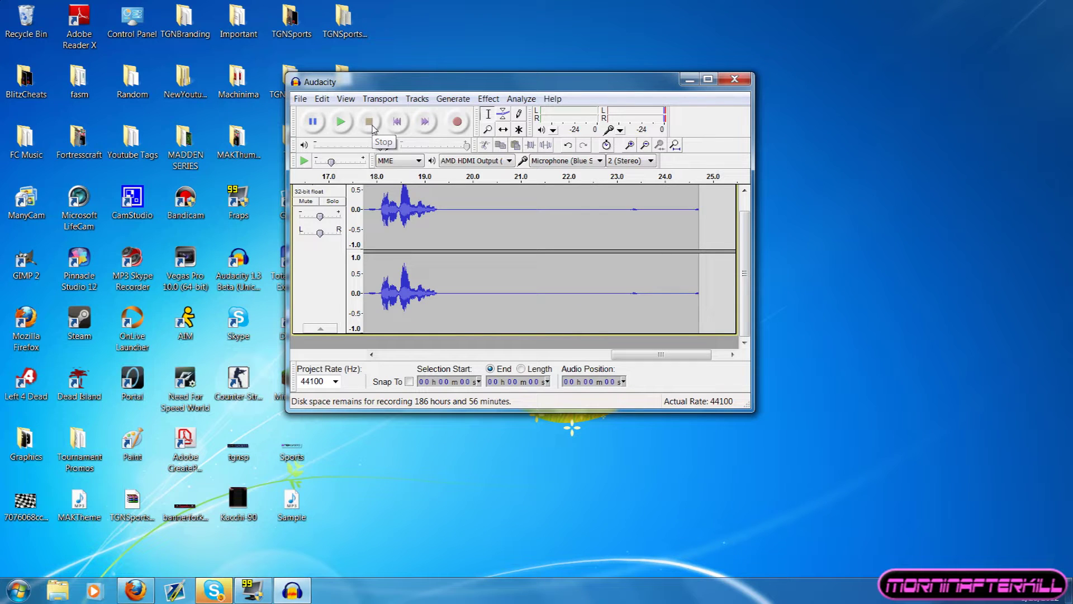
# Capture a noise profile for Noise Removal from the silent stretch at the end of the recording, about 19 to 24 seconds.
pyautogui.moveTo(442, 211); pyautogui.dragTo(699, 206)
pyautogui.scroll(1, 631, 218)
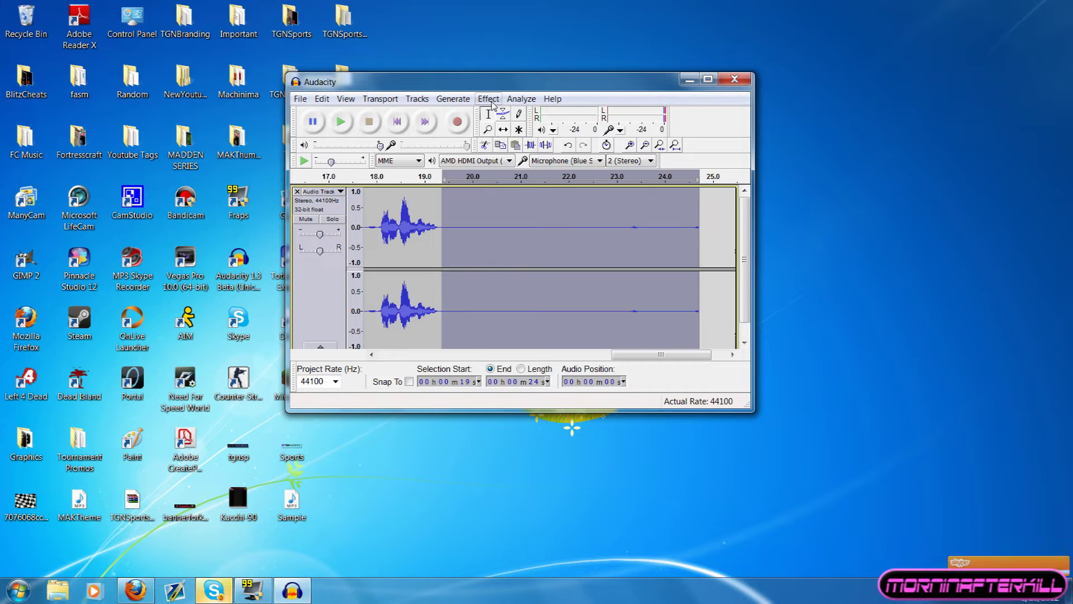
pyautogui.click(489, 99)
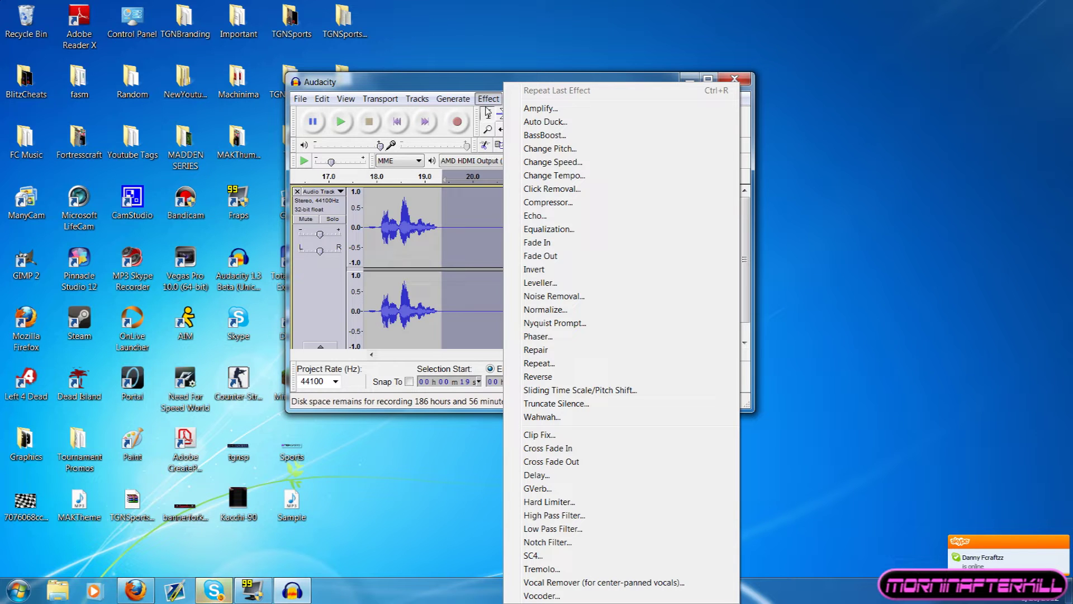
pyautogui.click(577, 301)
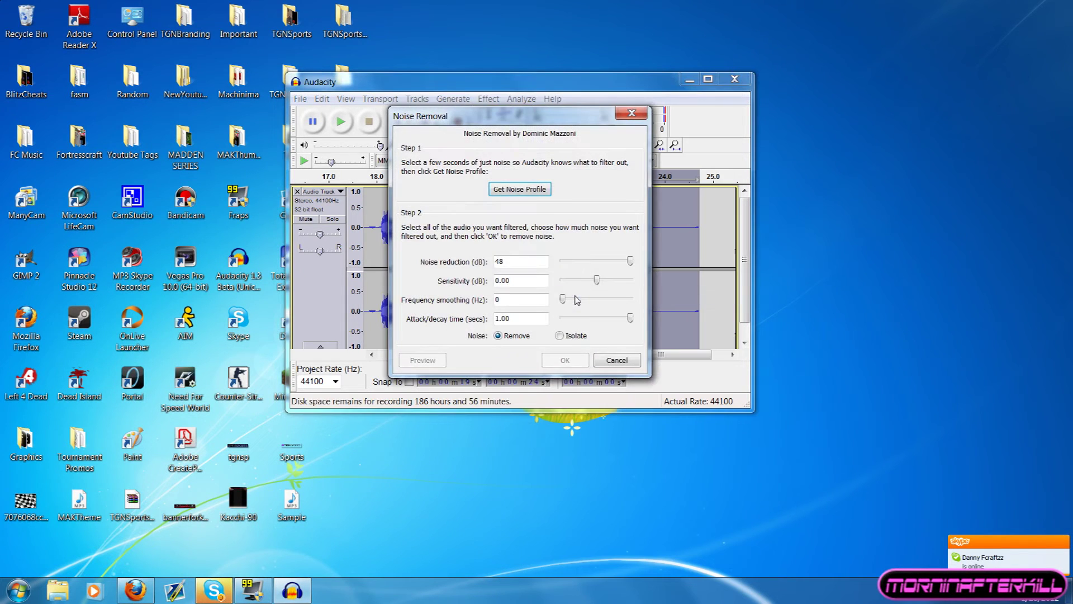
pyautogui.click(518, 190)
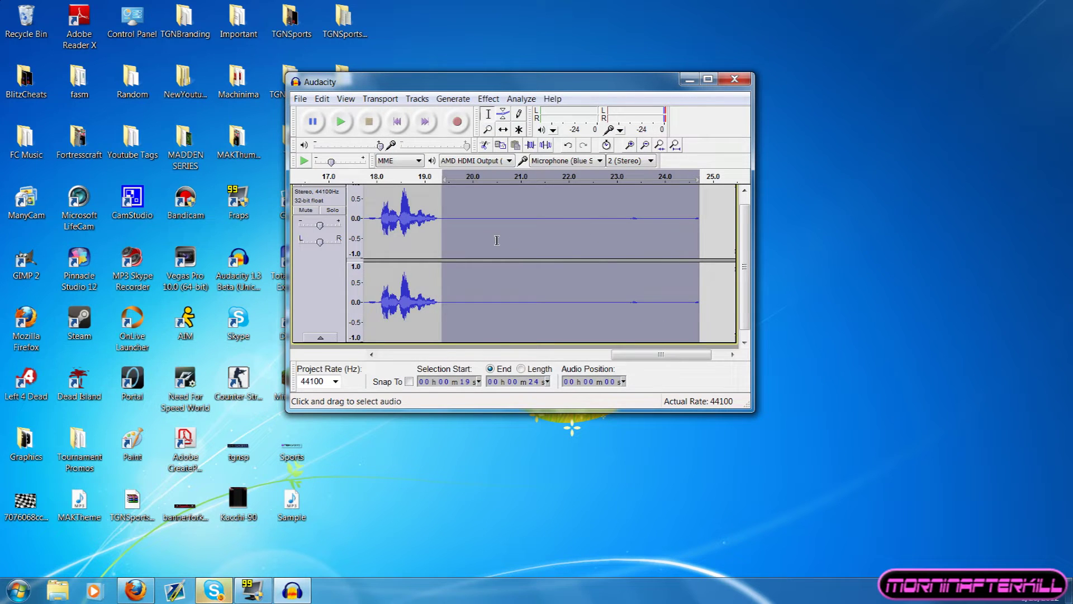
# Select the entire recording, preview Noise Removal on it with the existing settings, and apply the effect.
pyautogui.moveTo(703, 231); pyautogui.dragTo(574, 237)
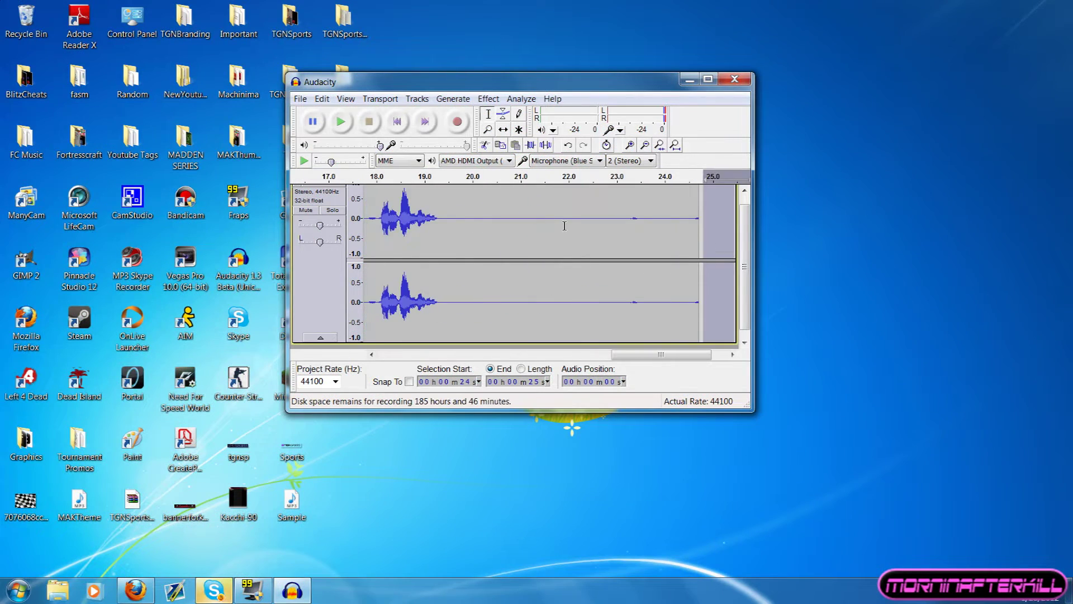
pyautogui.hotkey('ctrl', 'a')
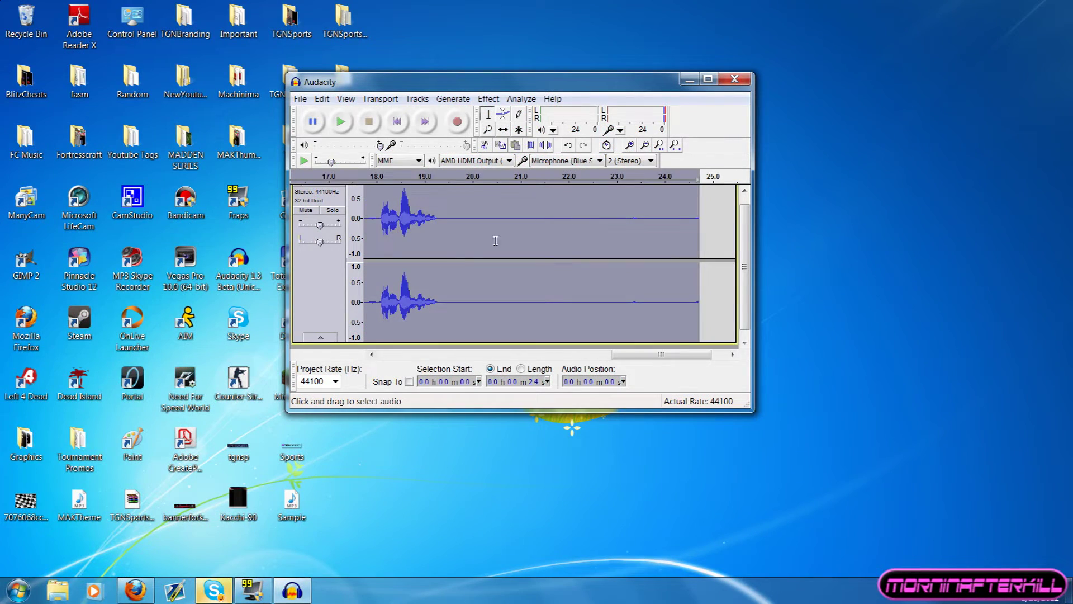
pyautogui.click(488, 99)
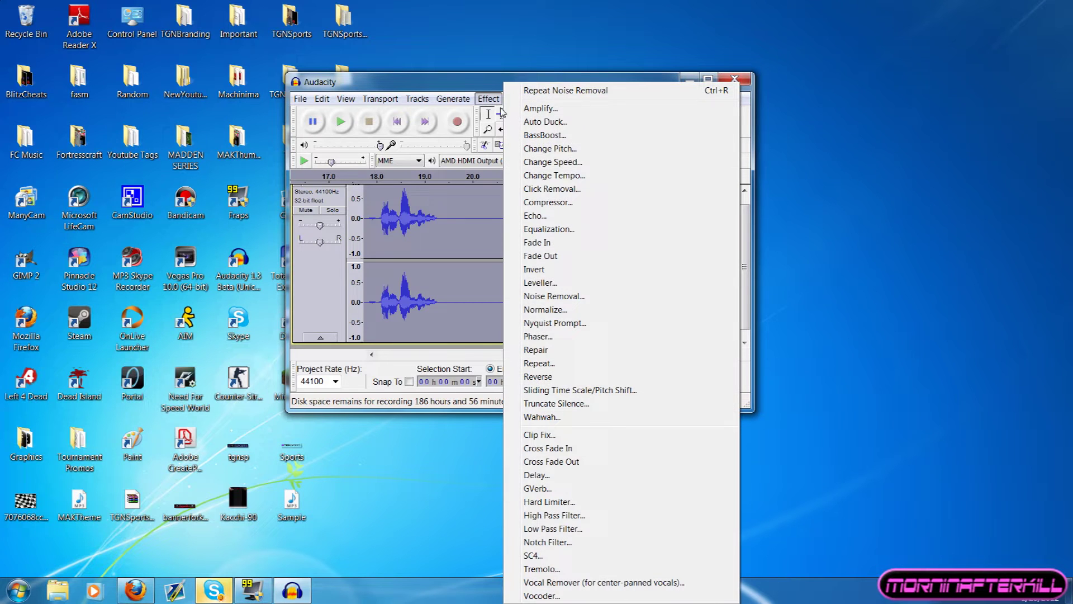
pyautogui.click(555, 297)
pyautogui.click(425, 360)
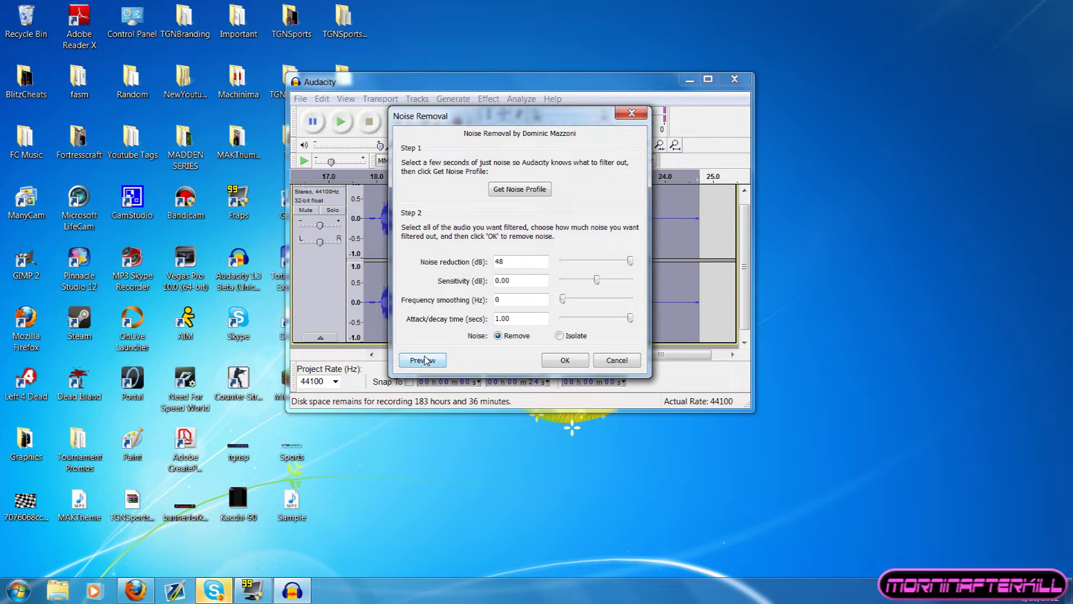
pyautogui.click(565, 362)
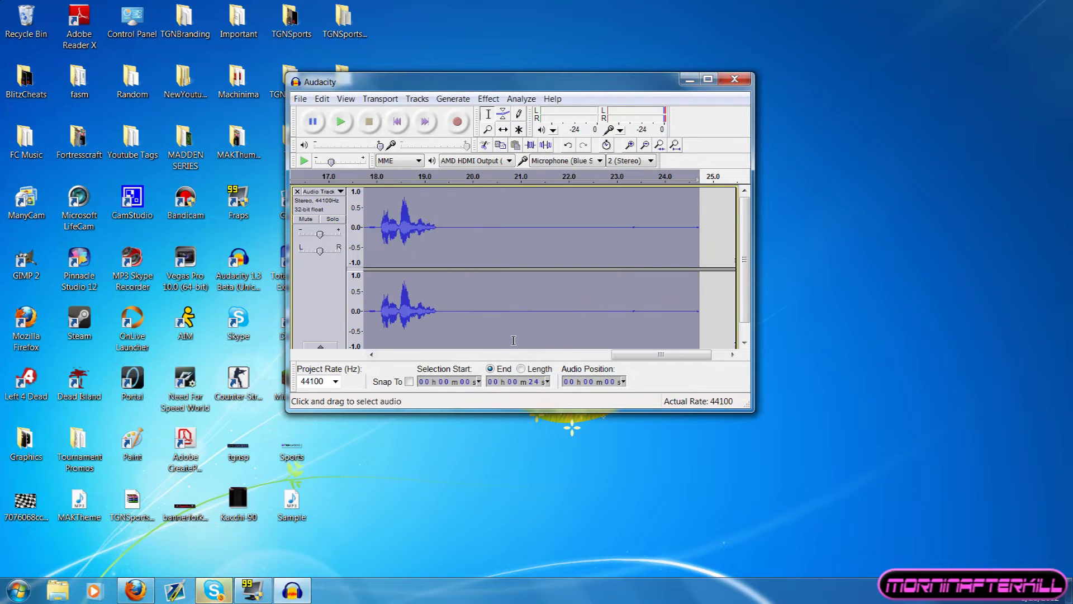
# Export the cleaned recording to the Desktop as an MP3 file named SampleCom, leaving the metadata blank.
pyautogui.click(300, 98)
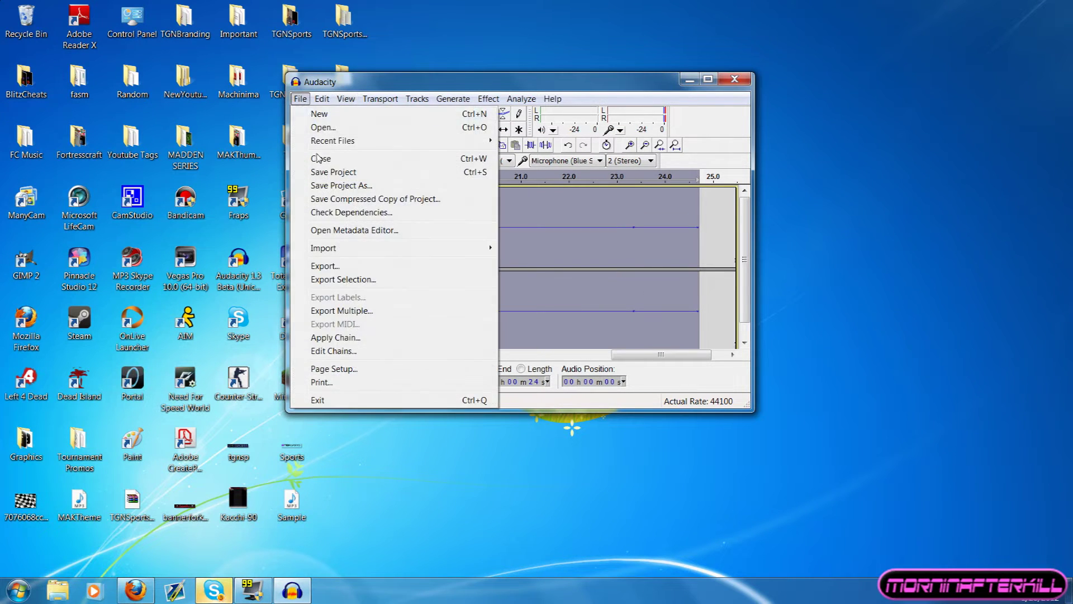
pyautogui.click(329, 268)
pyautogui.write('SampleC')
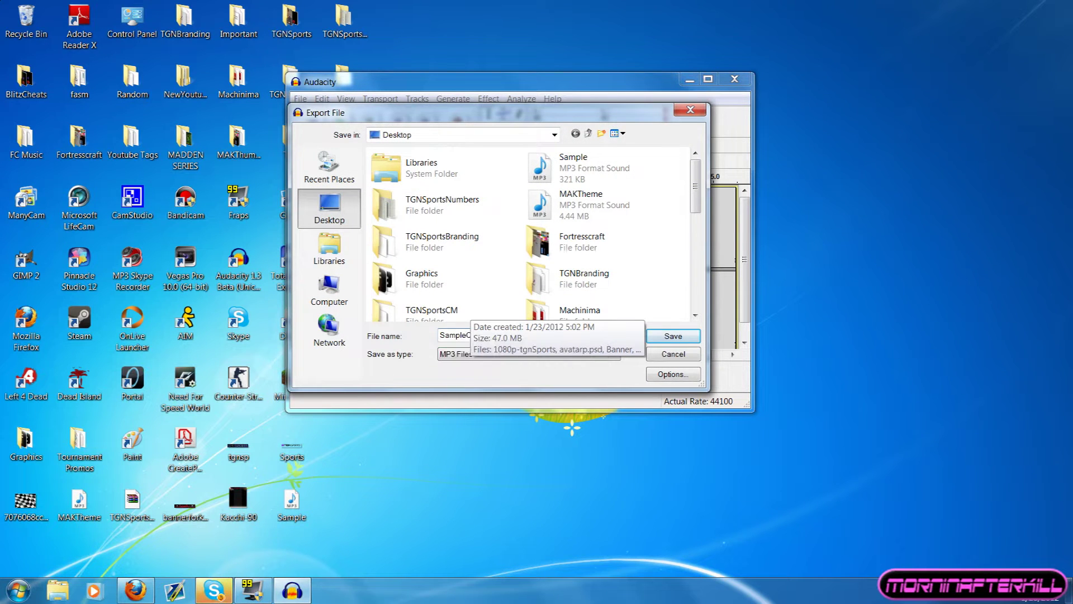
pyautogui.write('om.p')
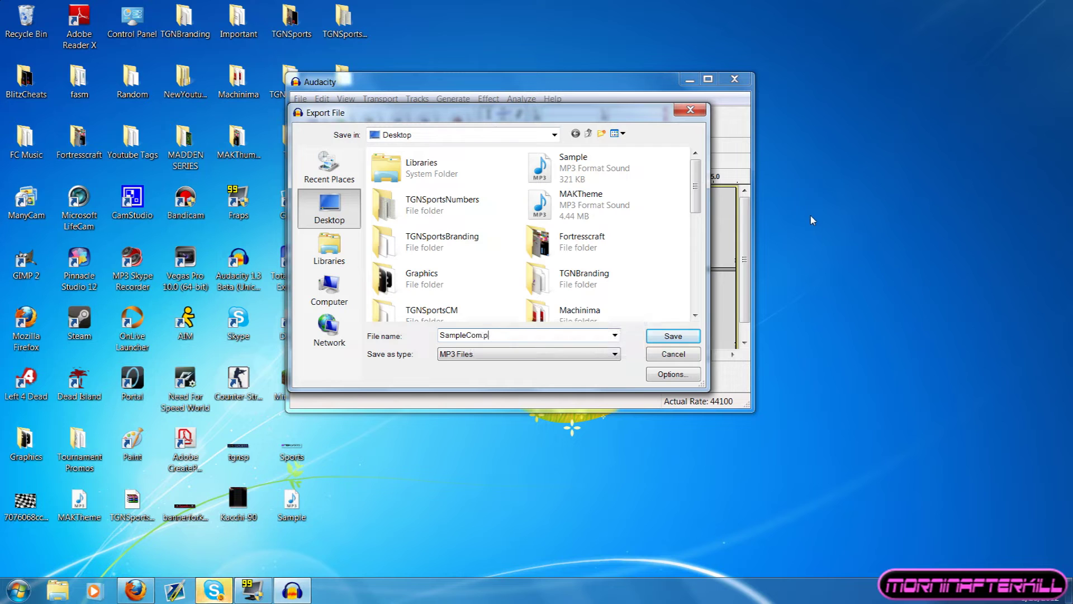
pyautogui.press('BackSpace')
pyautogui.click(672, 337)
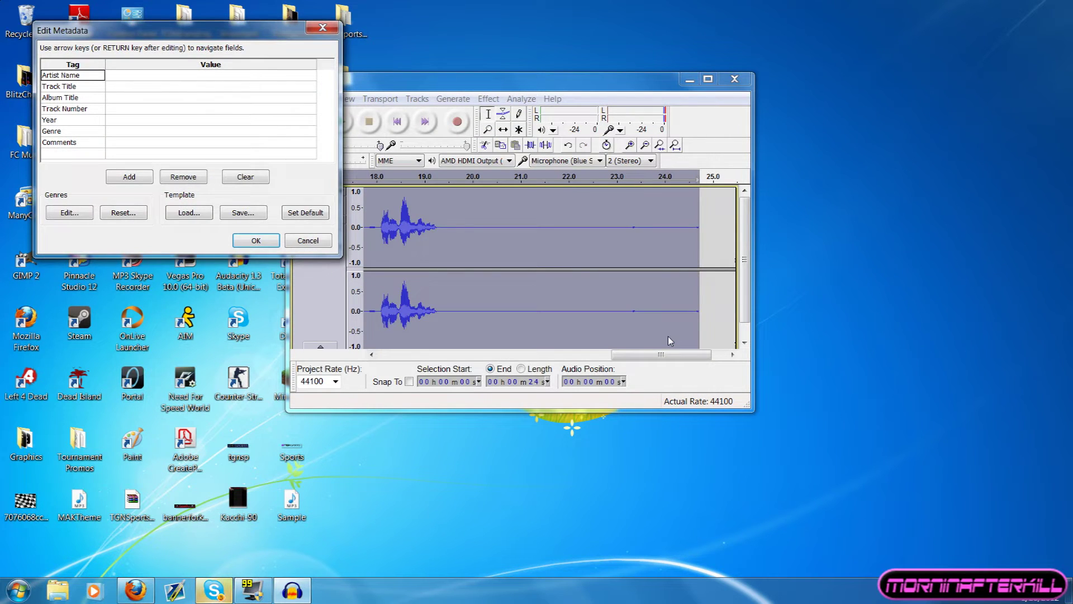
pyautogui.click(256, 241)
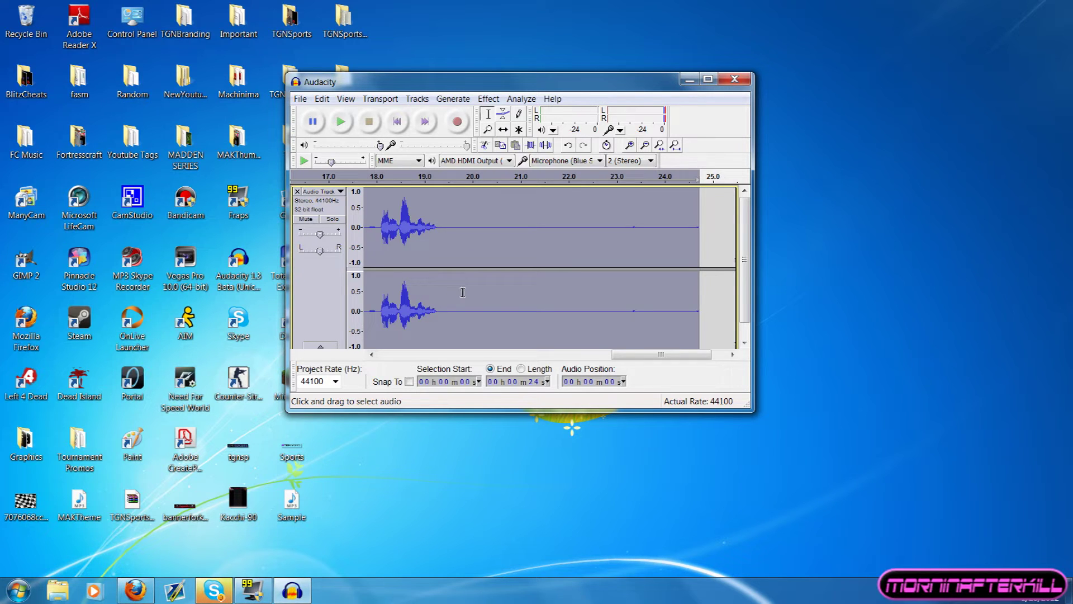
# Launch Vegas Pro 10.0 and cancel the search for the previous project's missing file.
pyautogui.click(181, 263)
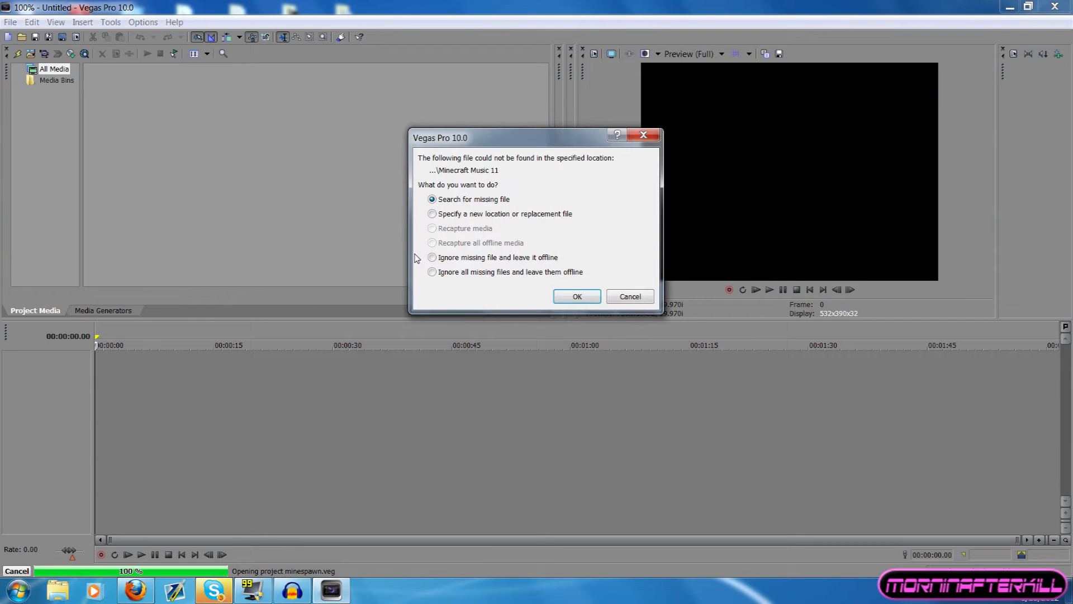
pyautogui.click(637, 298)
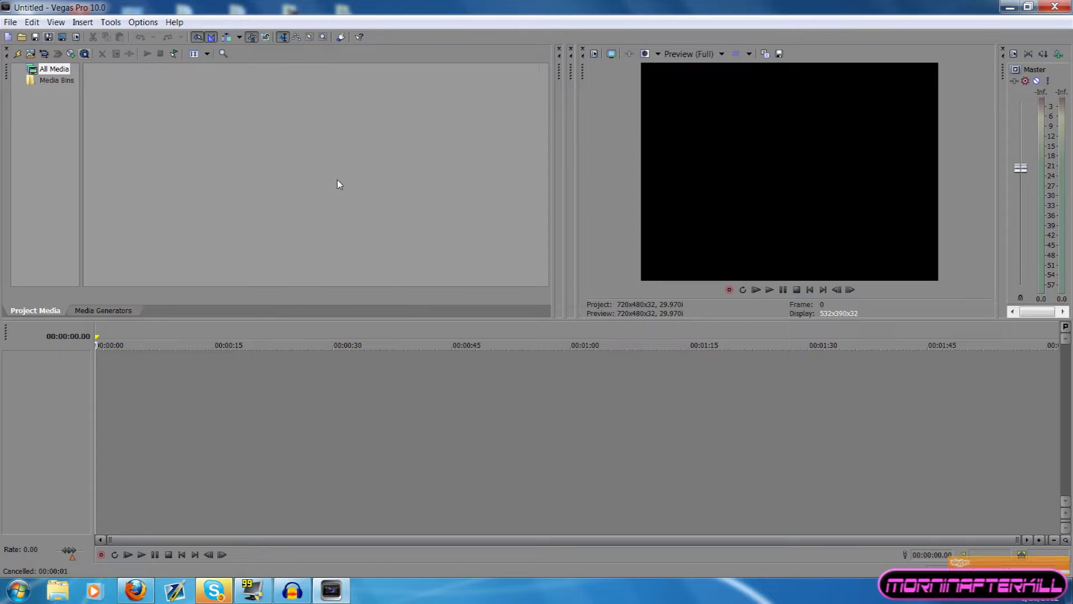
# Import the mw5 gameplay video from the Videos library into the project media.
pyautogui.click(30, 56)
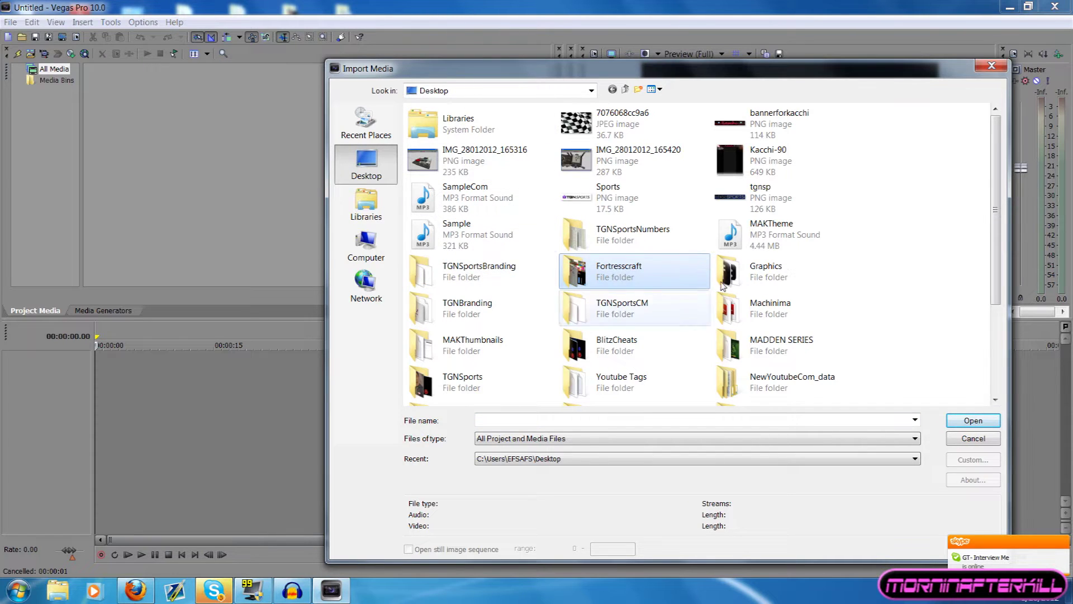
pyautogui.click(374, 215)
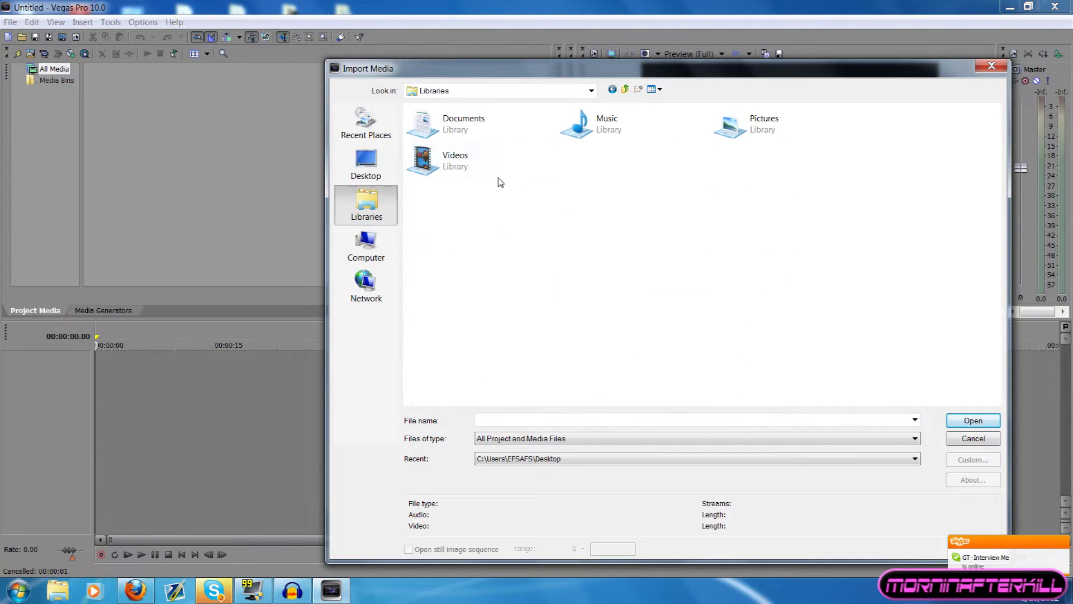
pyautogui.doubleClick(451, 172)
pyautogui.click(606, 239)
pyautogui.scroll(-5, 606, 240)
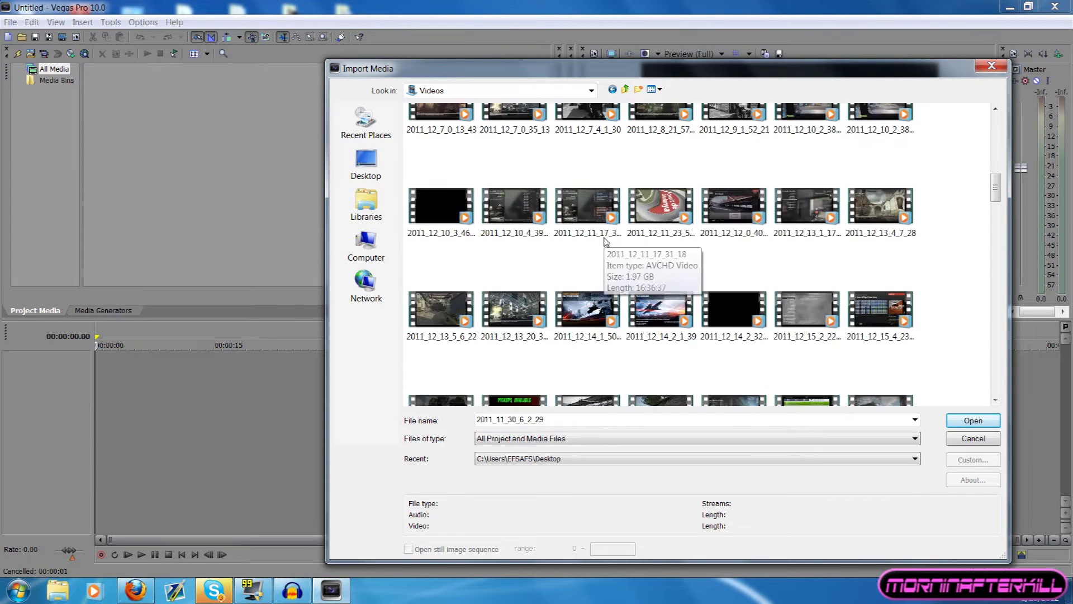
pyautogui.scroll(-3, 606, 242)
pyautogui.scroll(-5, 605, 242)
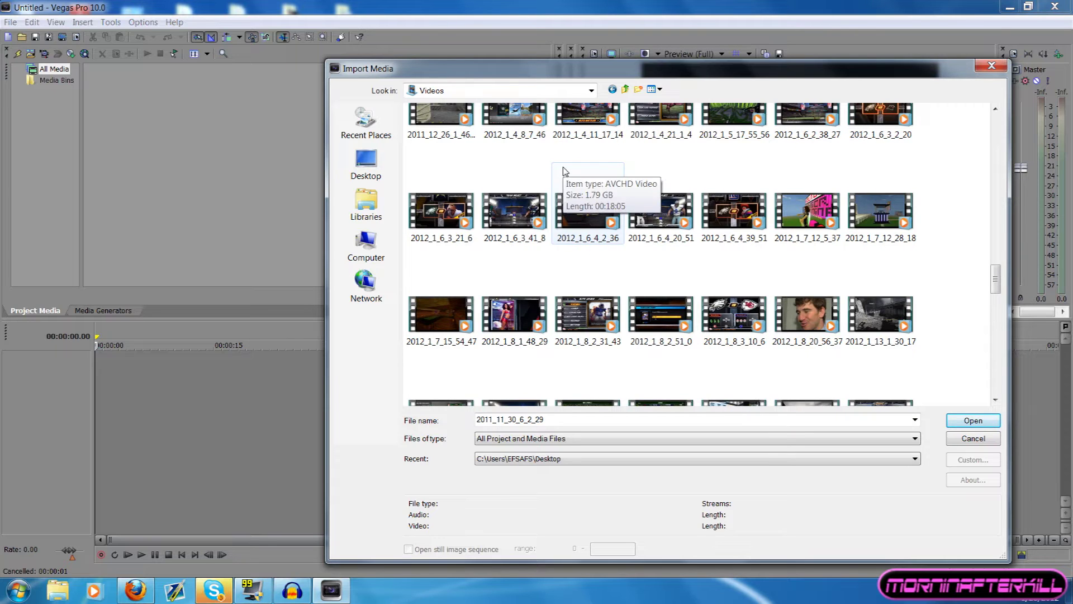
pyautogui.scroll(-12, 563, 171)
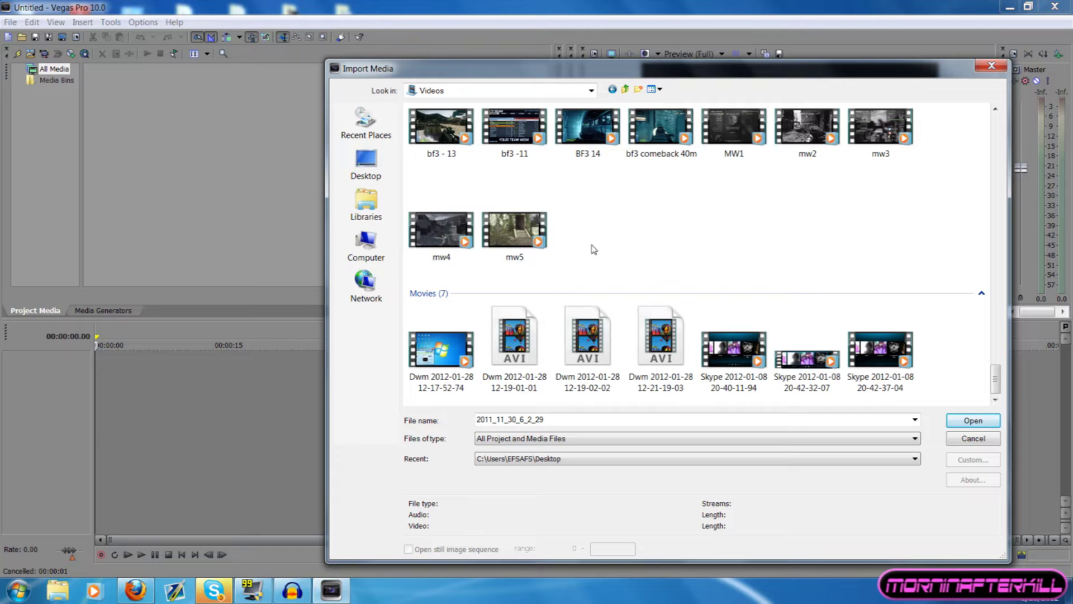
pyautogui.click(524, 234)
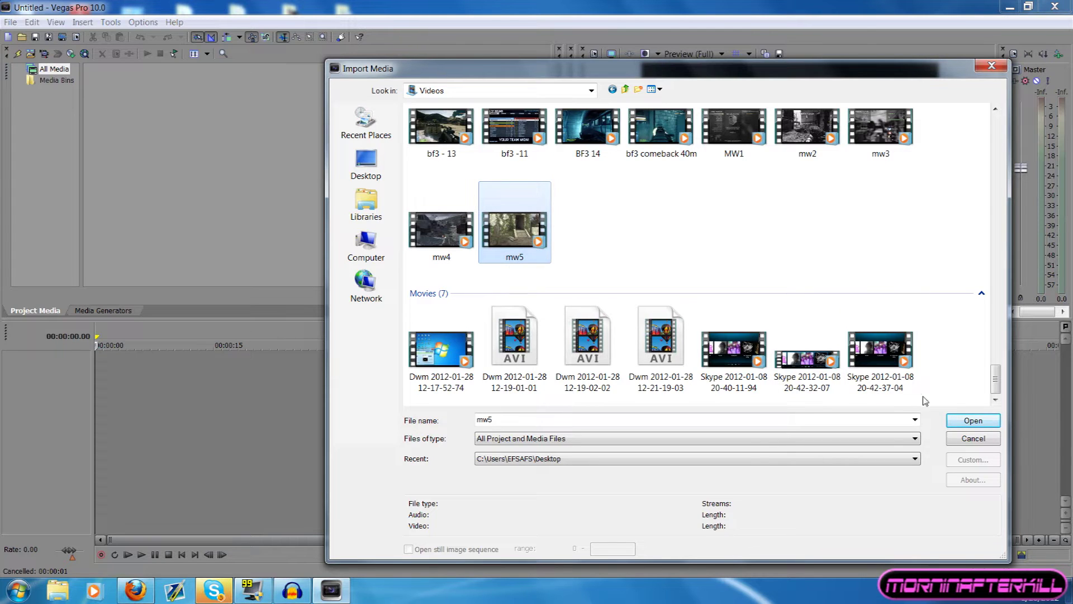
pyautogui.click(974, 420)
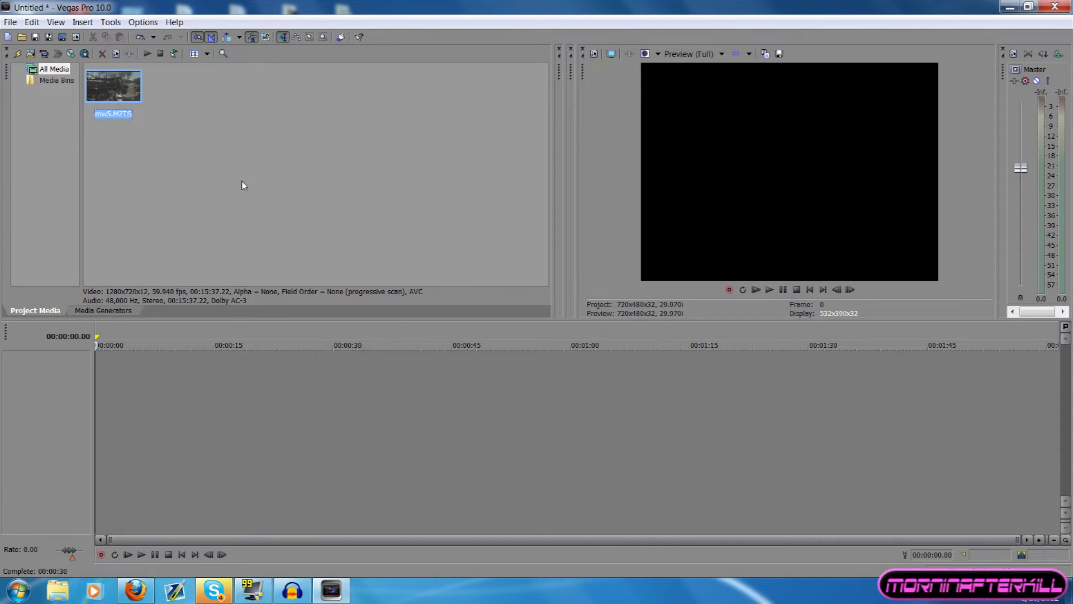
# Import the MAKMARK1080 watermark image from the TGN folder on the Desktop into the project media.
pyautogui.click(30, 53)
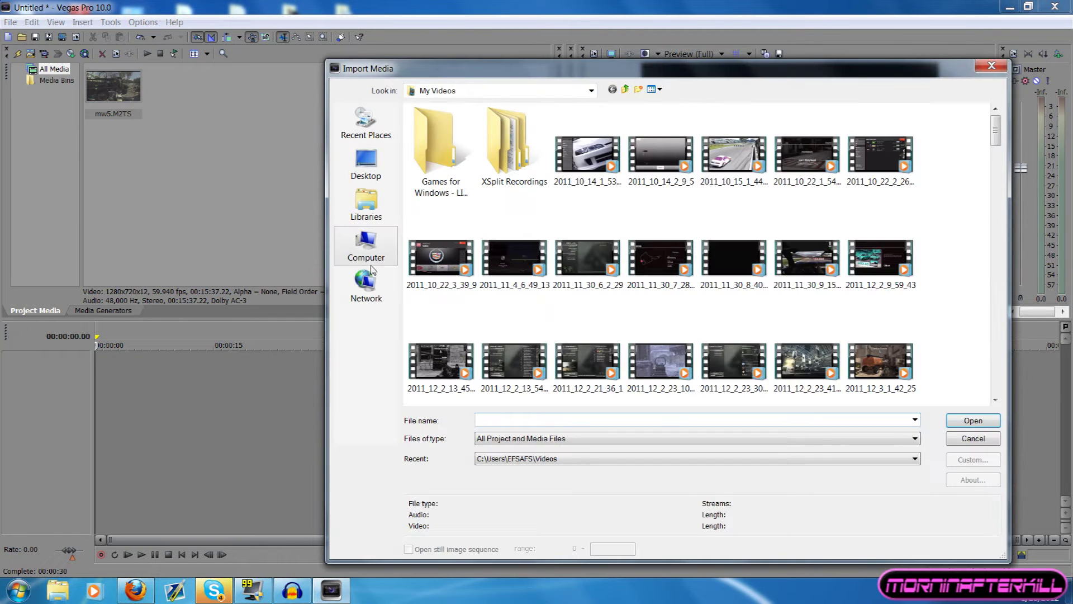
pyautogui.click(379, 215)
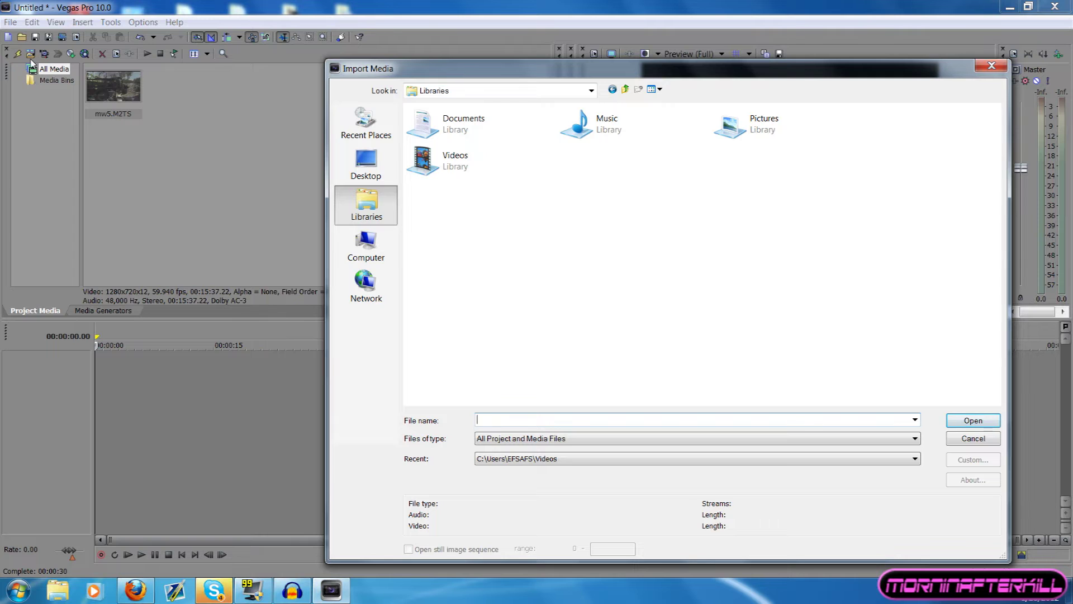
pyautogui.click(366, 163)
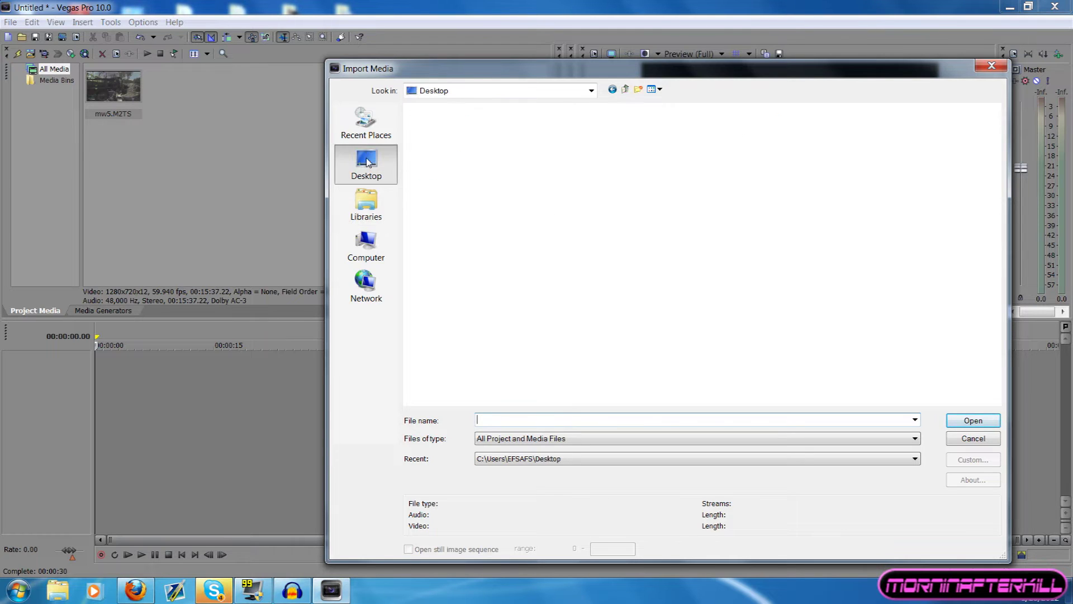
pyautogui.scroll(-3, 615, 268)
pyautogui.doubleClick(618, 332)
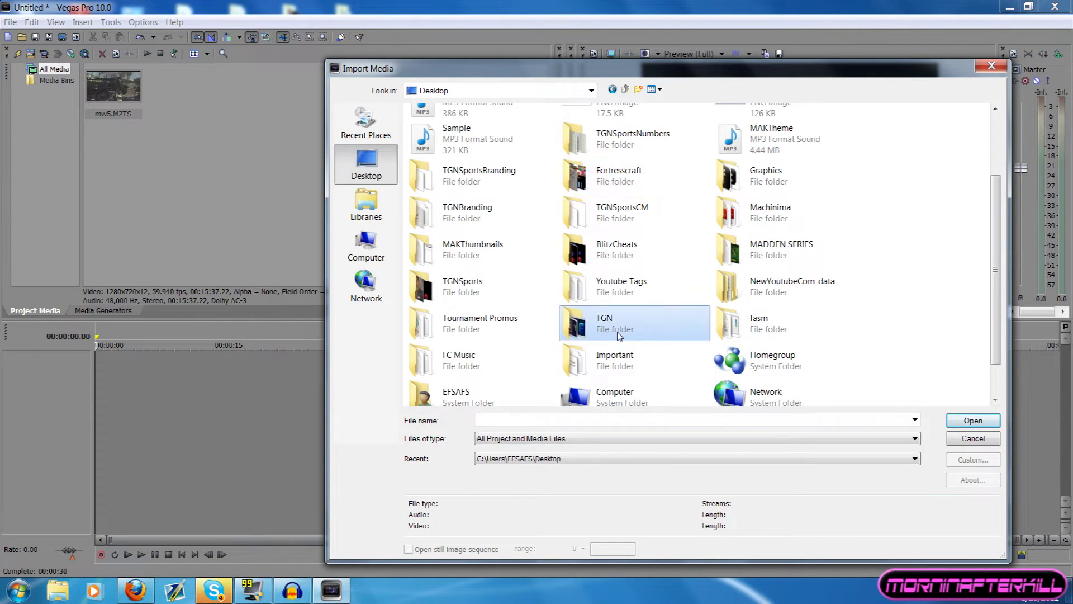
pyautogui.click(639, 285)
pyautogui.scroll(-2, 639, 283)
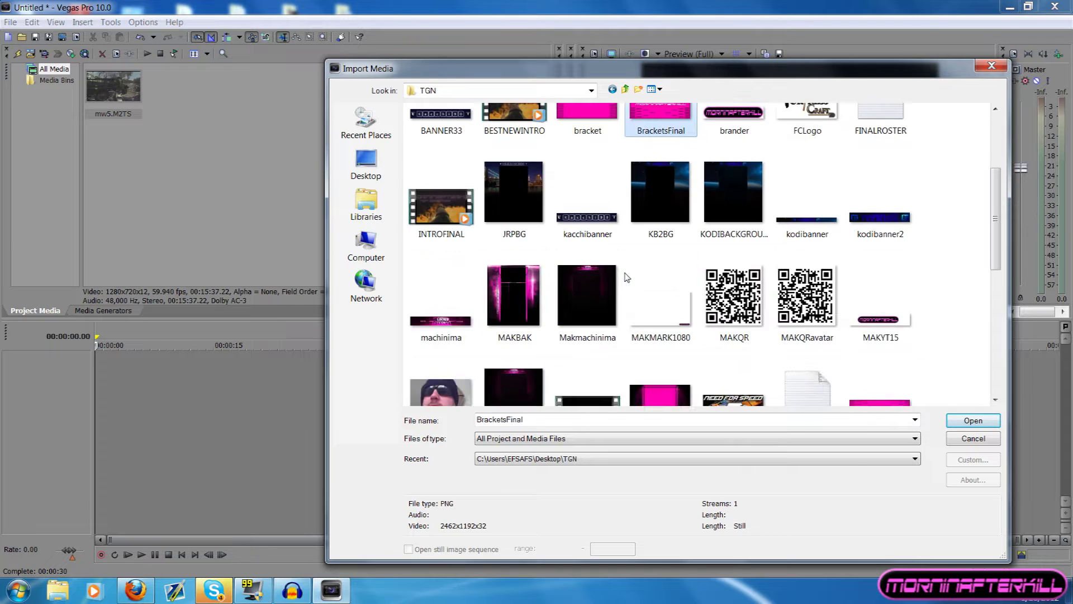
pyautogui.scroll(-3, 688, 307)
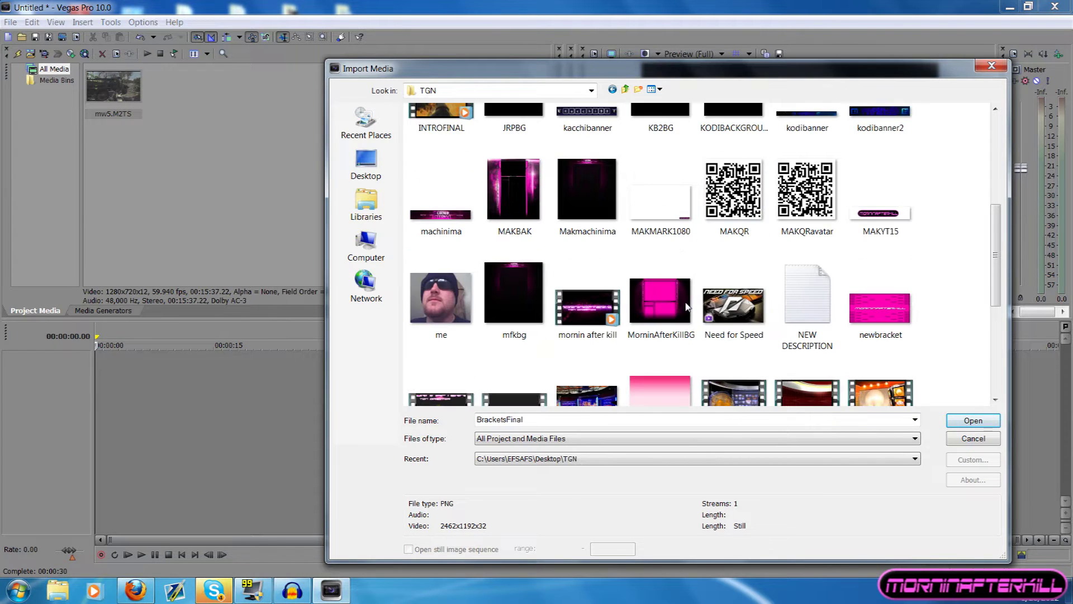
pyautogui.click(653, 221)
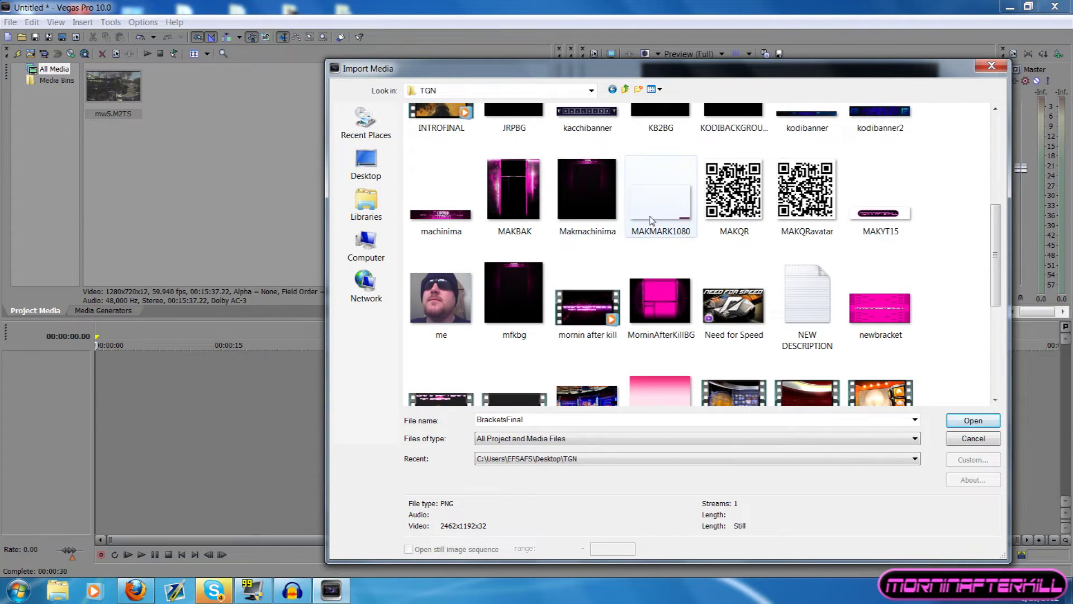
pyautogui.click(973, 421)
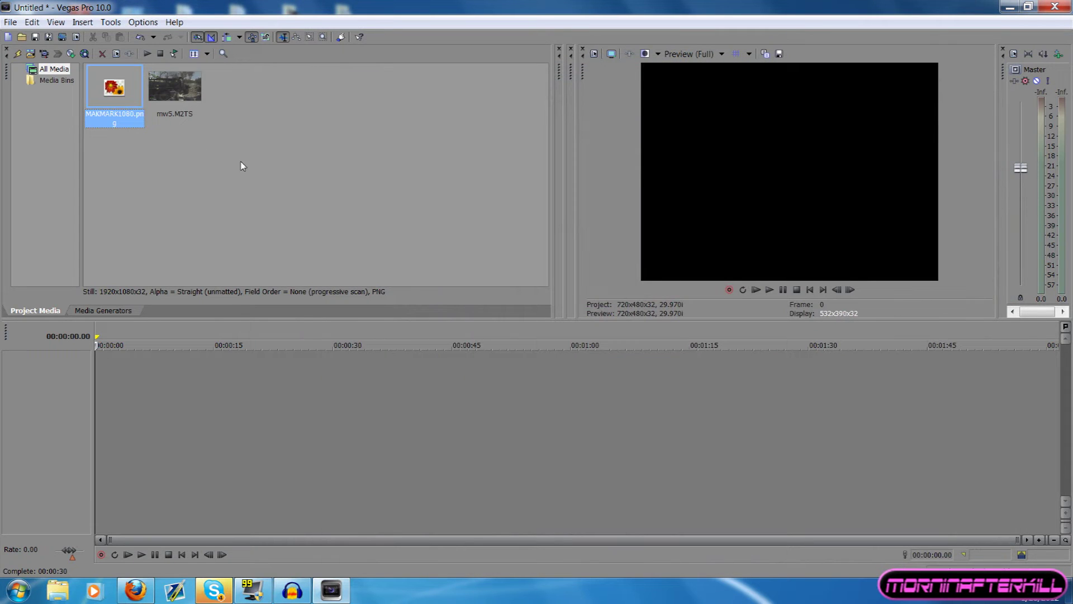
# Place the MAKMARK1080 image on the timeline about 8 seconds in and move the playhead onto it to preview the watermark.
pyautogui.moveTo(162, 378); pyautogui.dragTo(167, 386)
pyautogui.click(177, 380)
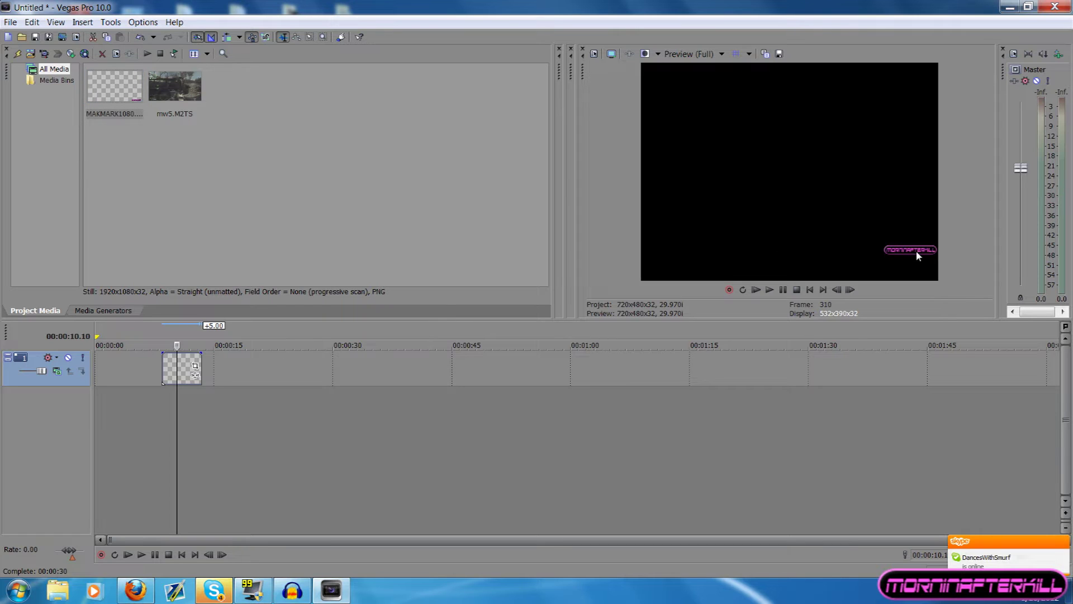
# Add the mw5 gameplay video and its audio to new tracks below the watermark and show the clip's full length.
pyautogui.moveTo(175, 87); pyautogui.dragTo(285, 465)
pyautogui.scroll(-5, 282, 436)
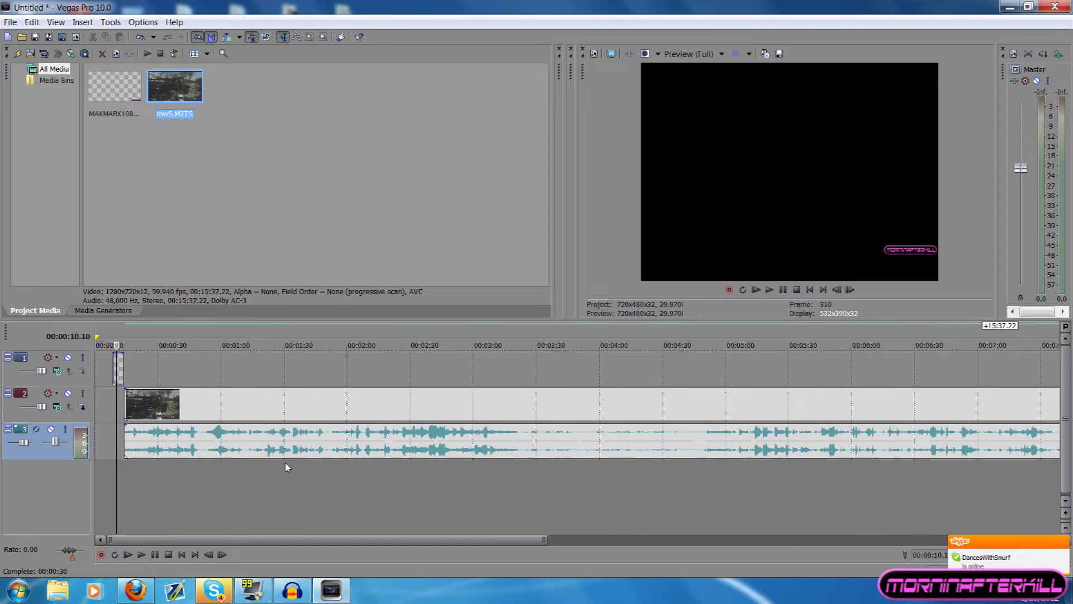
pyautogui.moveTo(223, 539); pyautogui.dragTo(421, 538)
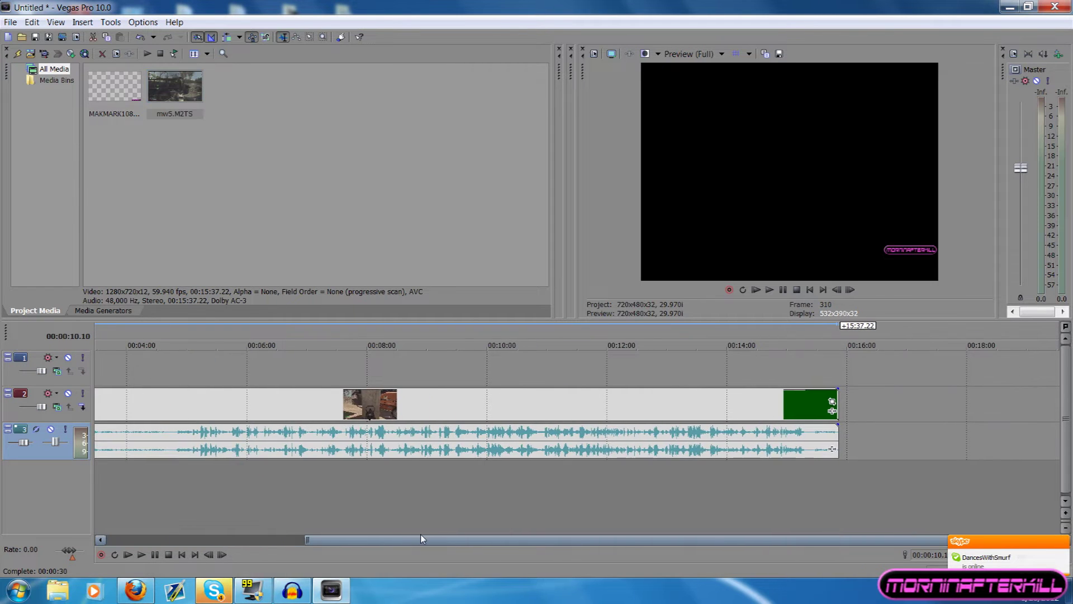
pyautogui.moveTo(420, 539); pyautogui.dragTo(223, 538)
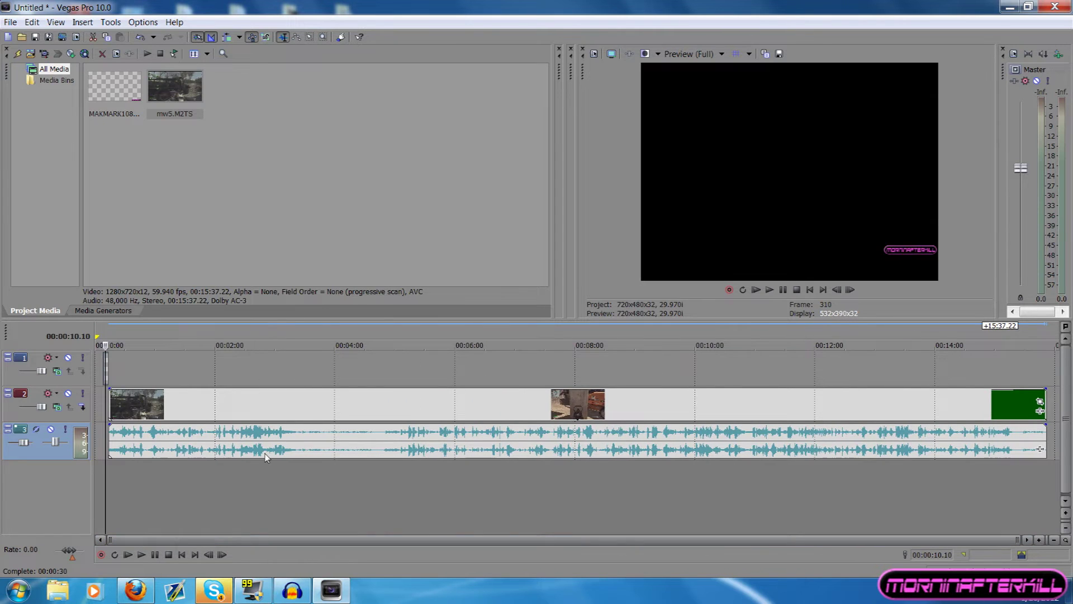
# Turn off Maintain Aspect Ratio for the gameplay clip so it fills the preview frame.
pyautogui.click(209, 412)
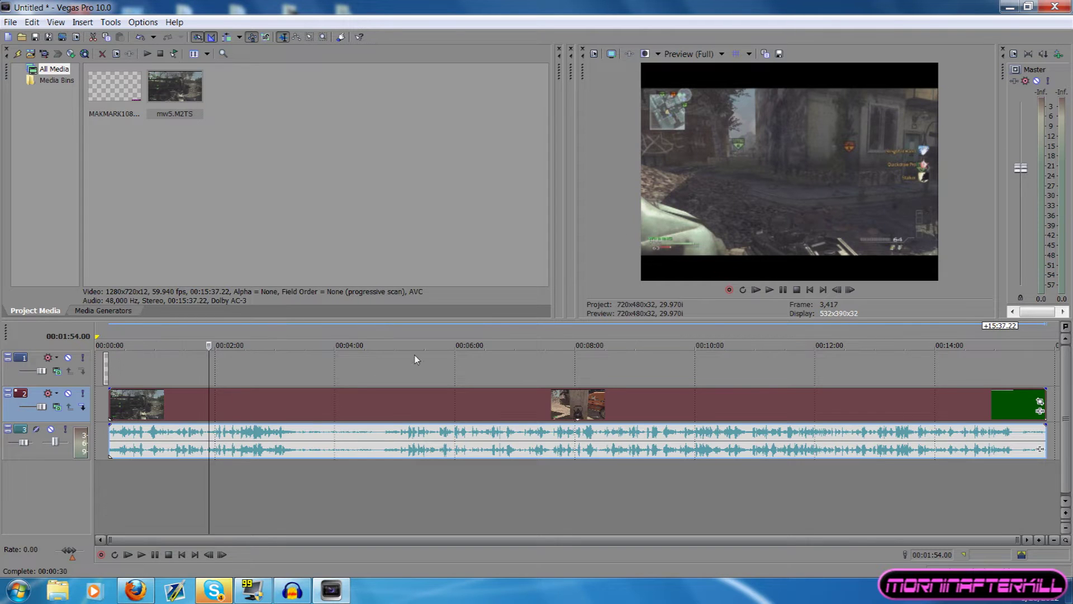
pyautogui.rightClick(179, 416)
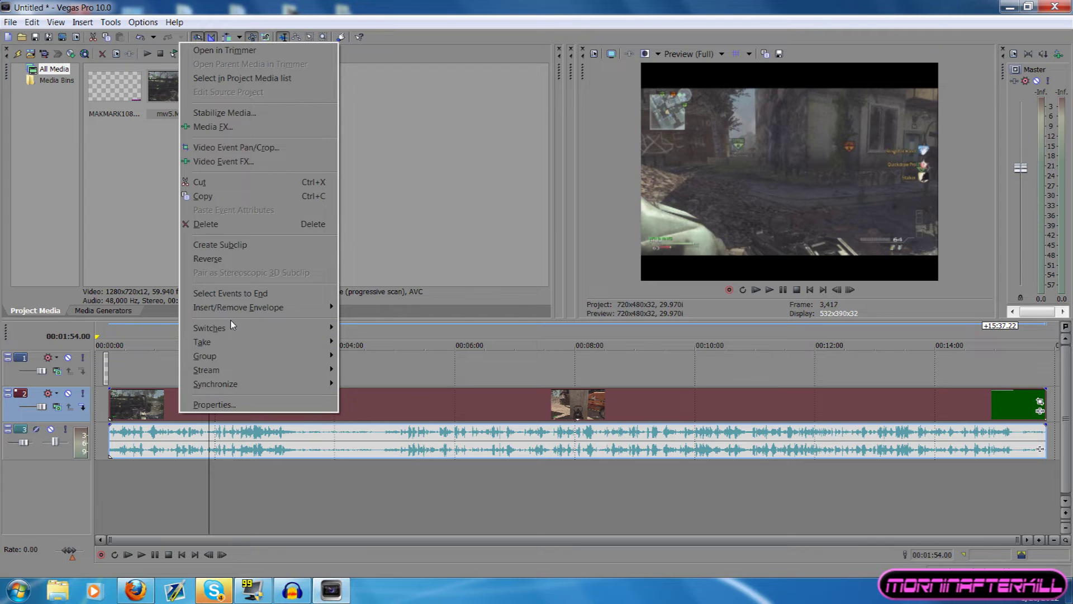
pyautogui.moveTo(293, 328)
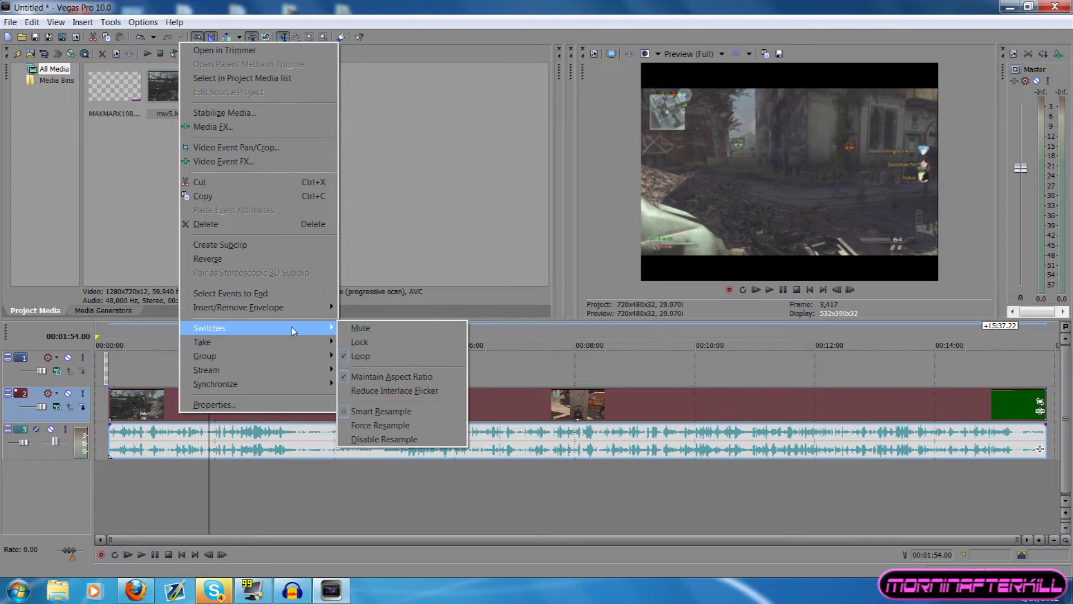
pyautogui.click(387, 380)
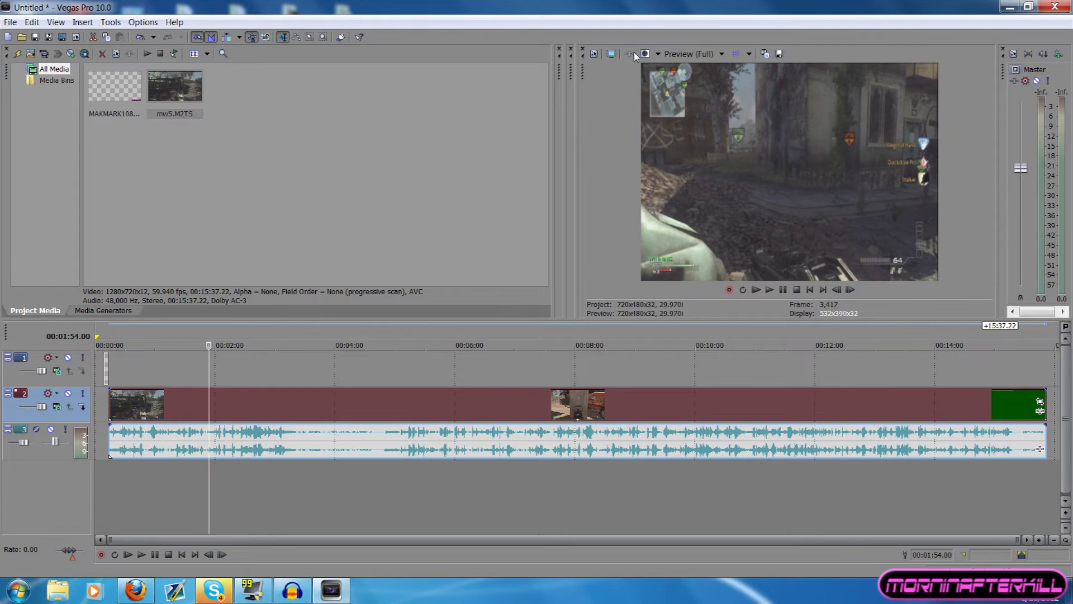
# In the gameplay clip's properties, enable Reduce interlace flicker and choose Disable resample.
pyautogui.rightClick(233, 399)
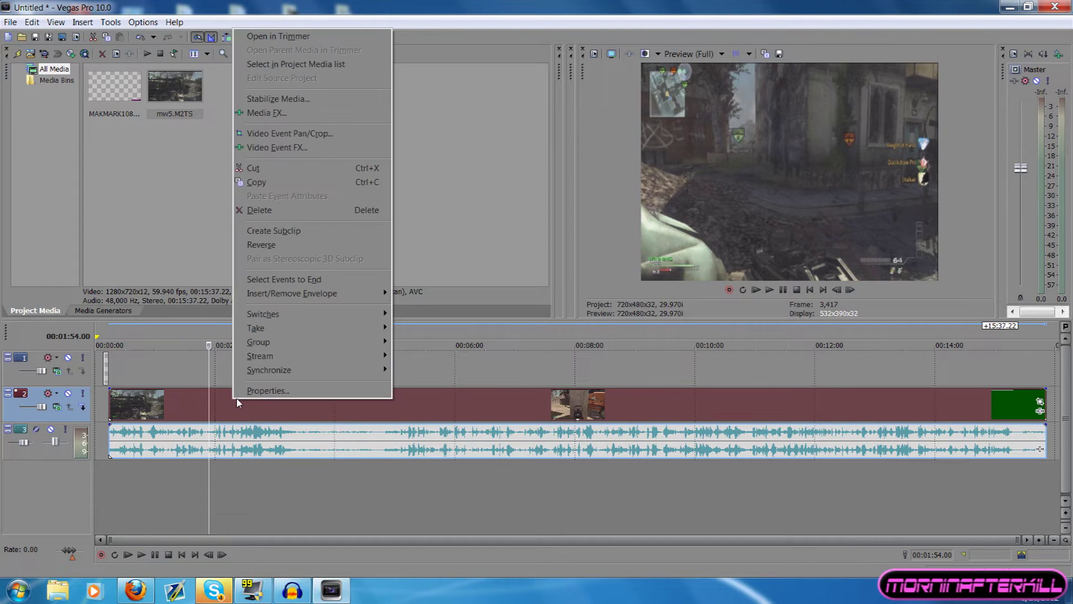
pyautogui.click(263, 391)
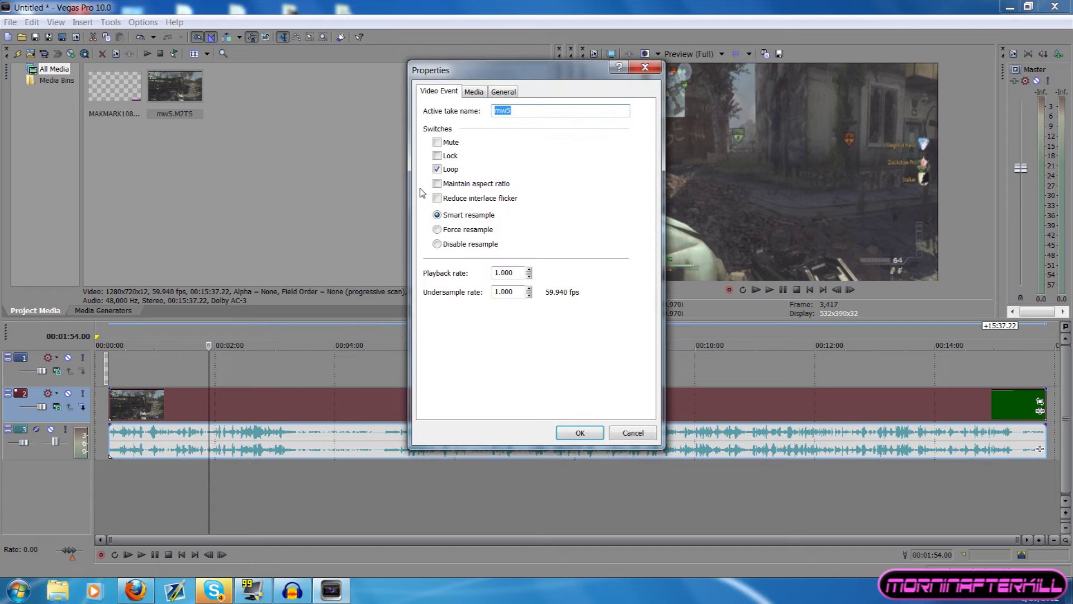
pyautogui.click(437, 198)
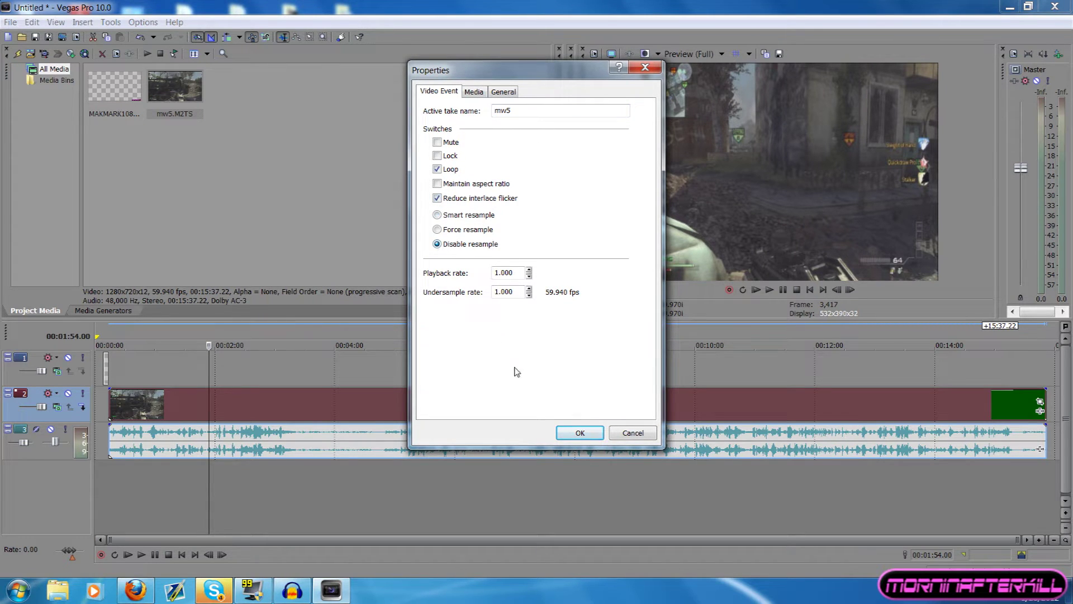
pyautogui.click(570, 434)
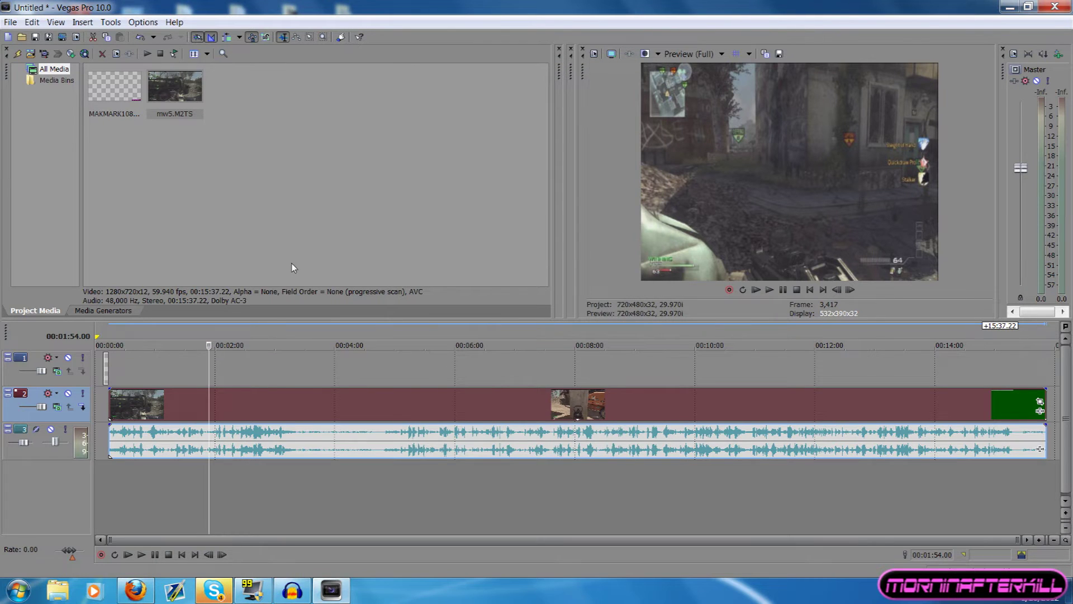
# Check several points along the gameplay clip and split it at 00:02:00.22.
pyautogui.click(169, 410)
pyautogui.click(295, 400)
pyautogui.click(537, 404)
pyautogui.click(664, 404)
pyautogui.click(811, 405)
pyautogui.click(910, 412)
pyautogui.click(960, 408)
pyautogui.click(347, 409)
pyautogui.click(230, 411)
pyautogui.click(216, 411)
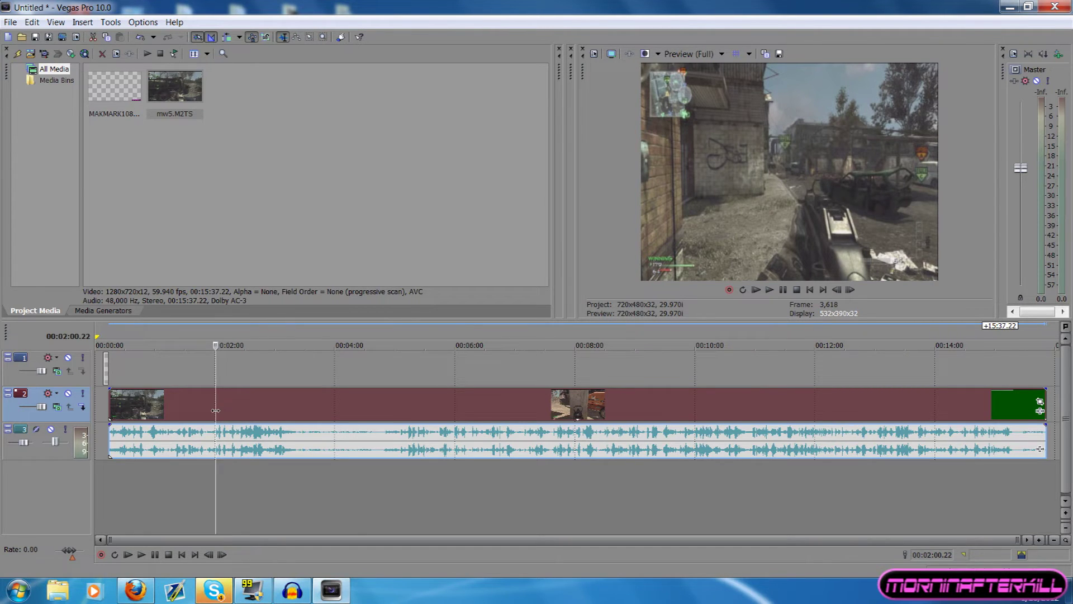
pyautogui.press('s')
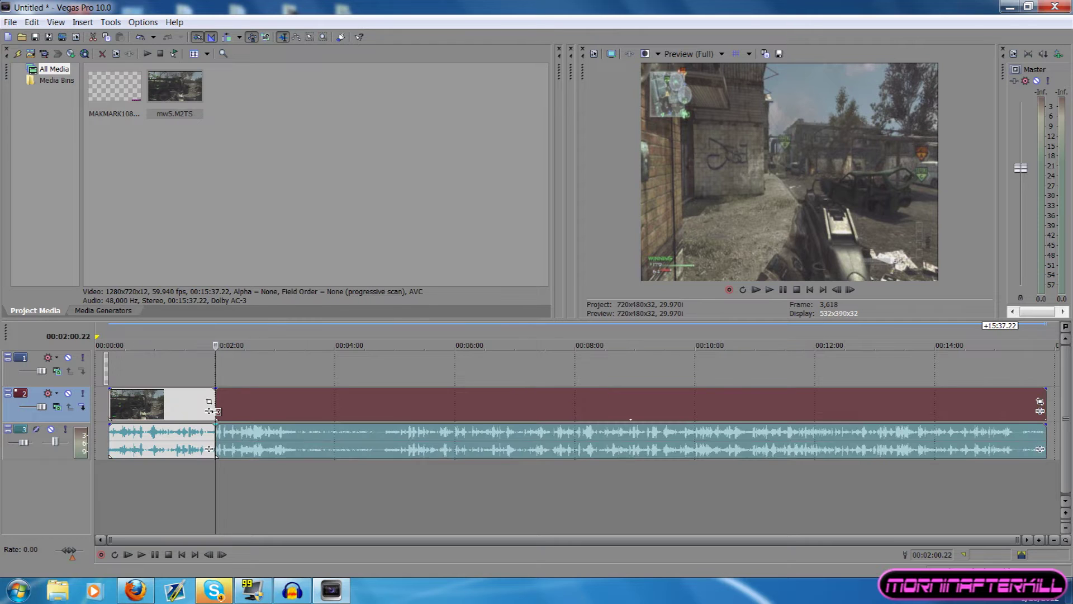
# Cut the gameplay section after the split off the timeline and select the remaining clip.
pyautogui.rightClick(293, 400)
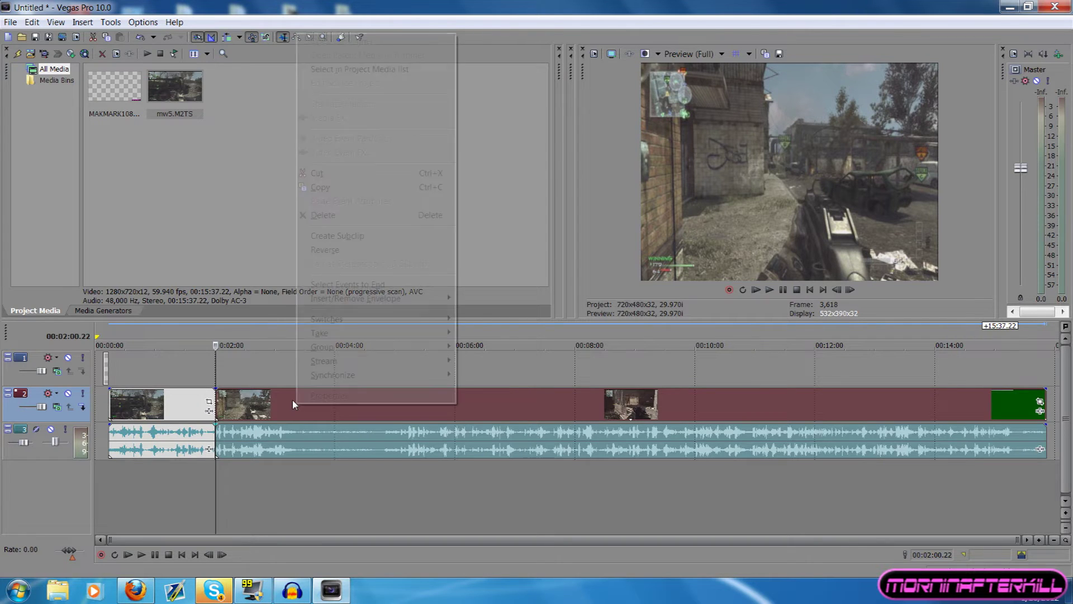
pyautogui.click(317, 174)
pyautogui.moveTo(159, 414)
pyautogui.mouseDown()
pyautogui.moveTo(299, 414)
pyautogui.moveTo(158, 414)
pyautogui.mouseUp()
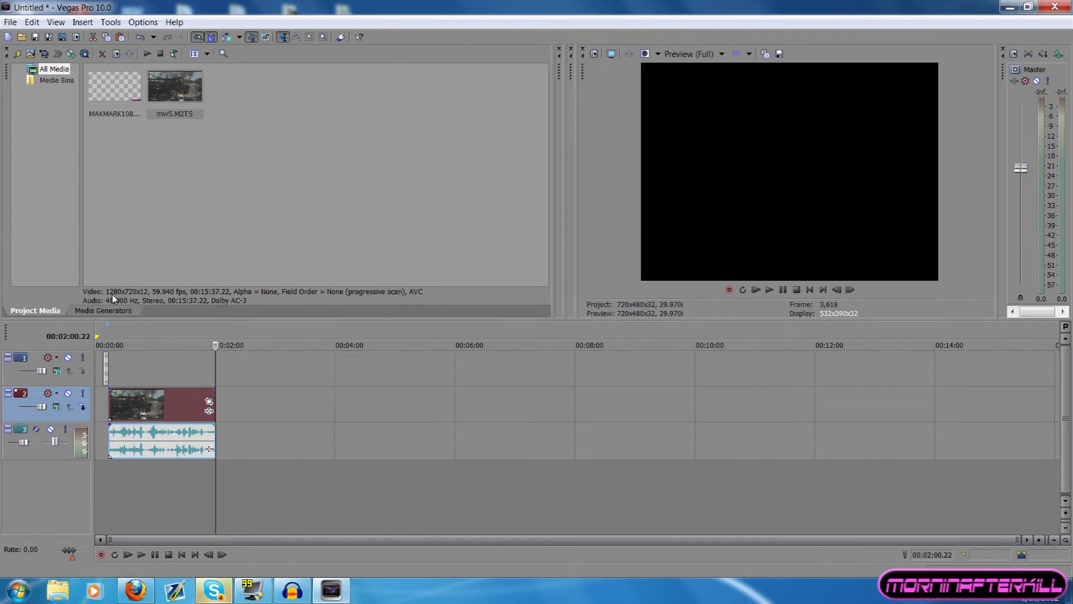
# Import the tester6 wmv - YouTube video from the TGN folder into the project media.
pyautogui.click(30, 54)
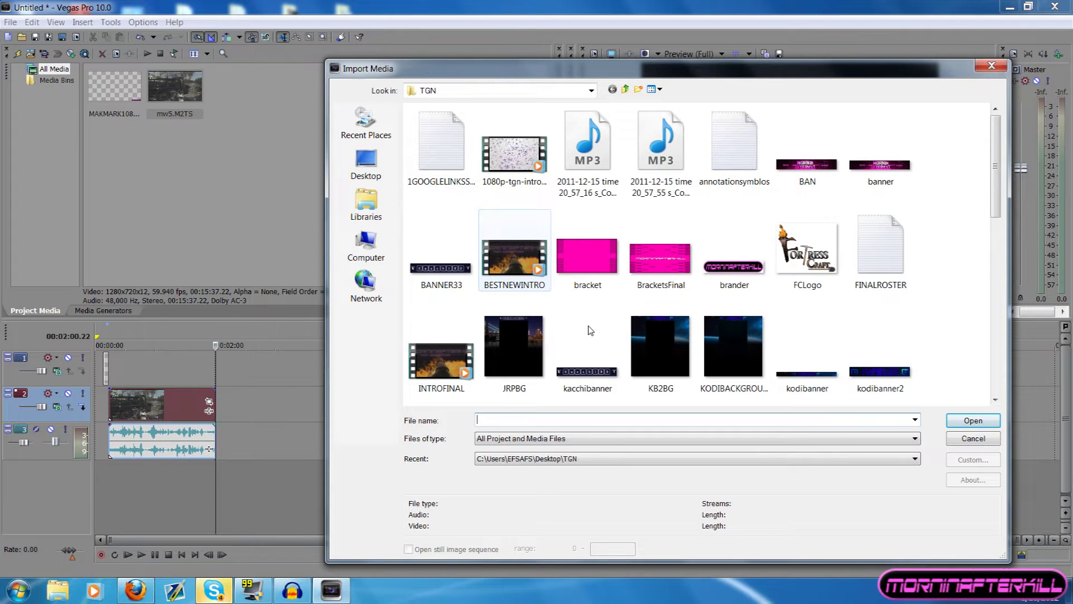
pyautogui.scroll(-5, 567, 293)
pyautogui.click(592, 262)
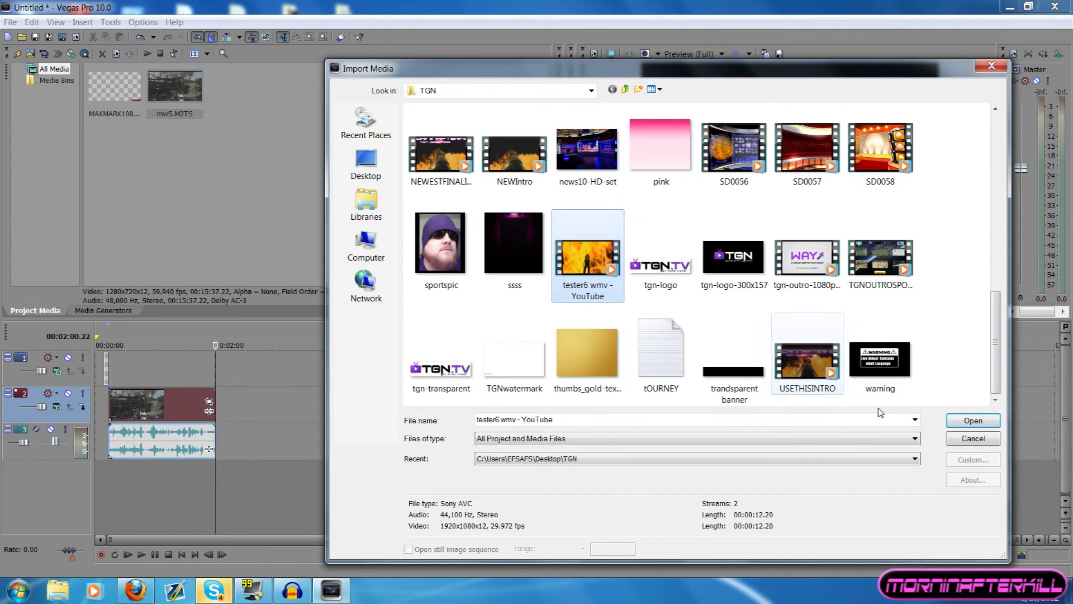
pyautogui.click(973, 421)
# Clear the timeline's start by moving the gameplay clip about 3:24 later and the watermark about one minute later.
pyautogui.moveTo(137, 399); pyautogui.dragTo(341, 399)
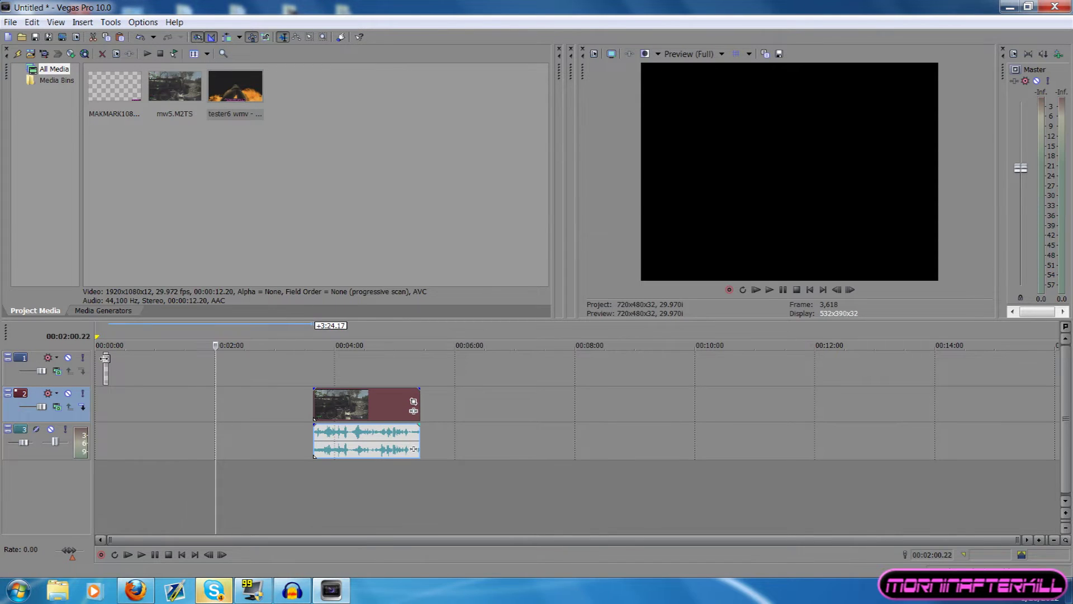
pyautogui.scroll(5, 134, 374)
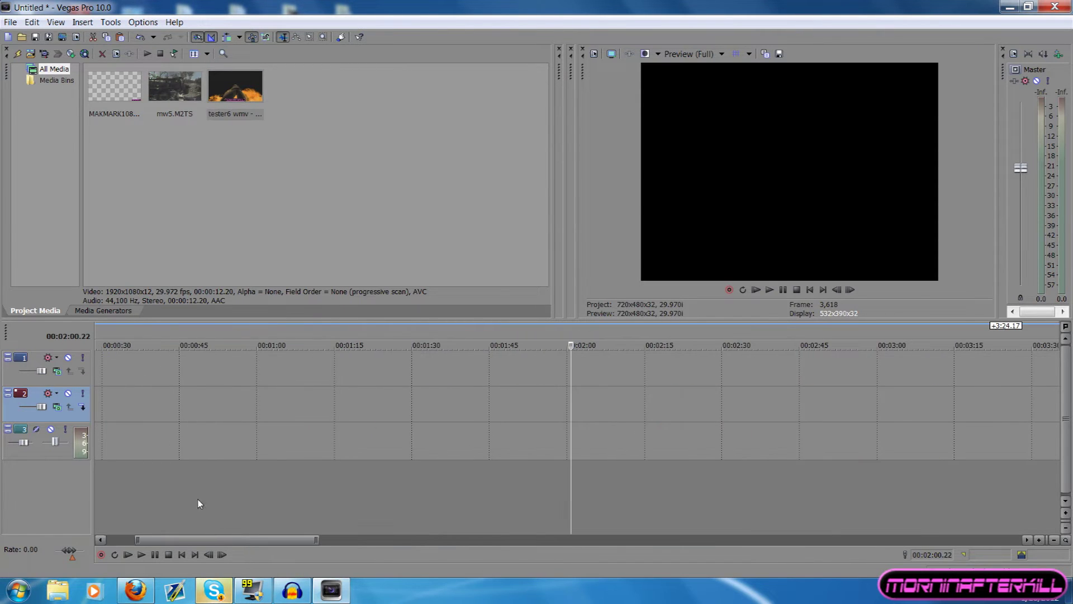
pyautogui.moveTo(192, 540); pyautogui.dragTo(164, 539)
pyautogui.moveTo(155, 369); pyautogui.dragTo(469, 369)
pyautogui.scroll(-3, 468, 369)
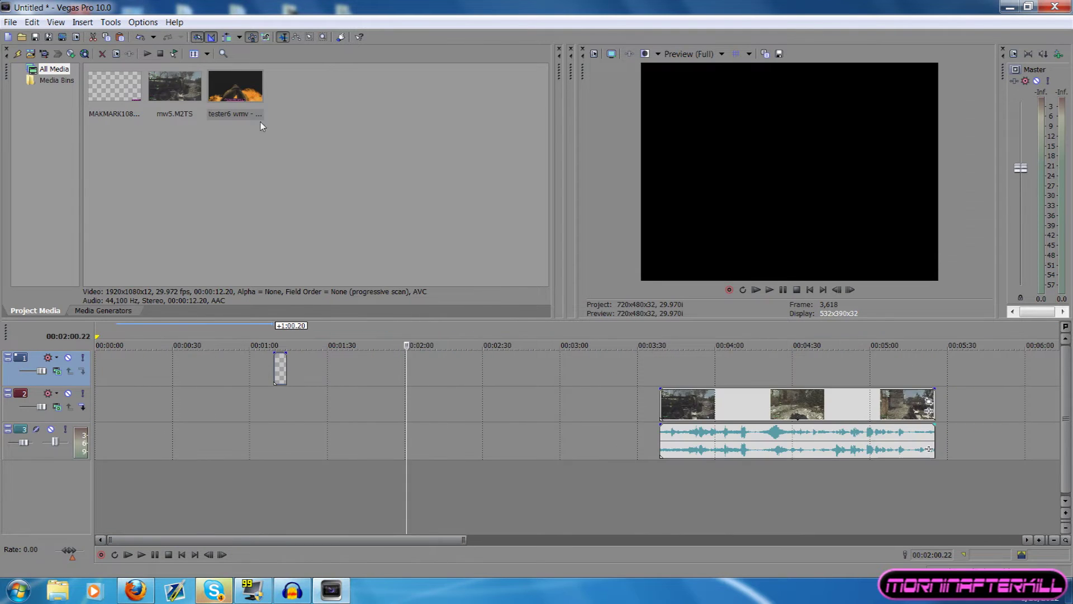
# Place the tester6 intro at the start of the gameplay track and align the watermark and gameplay clips with its end.
pyautogui.moveTo(246, 95); pyautogui.dragTo(222, 412)
pyautogui.moveTo(83, 425); pyautogui.dragTo(84, 425)
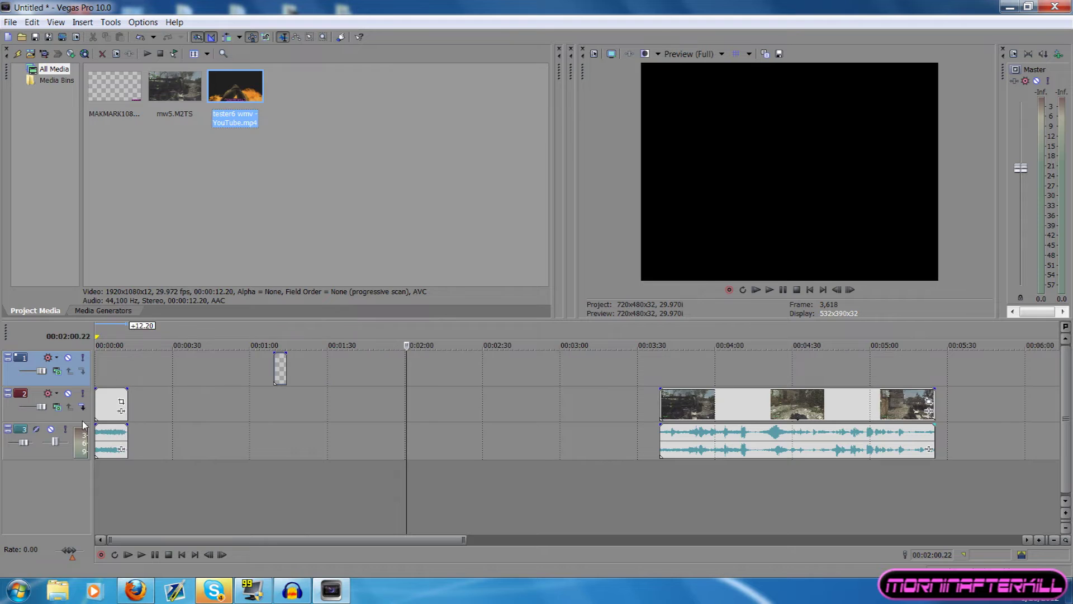
pyautogui.moveTo(281, 367); pyautogui.dragTo(134, 382)
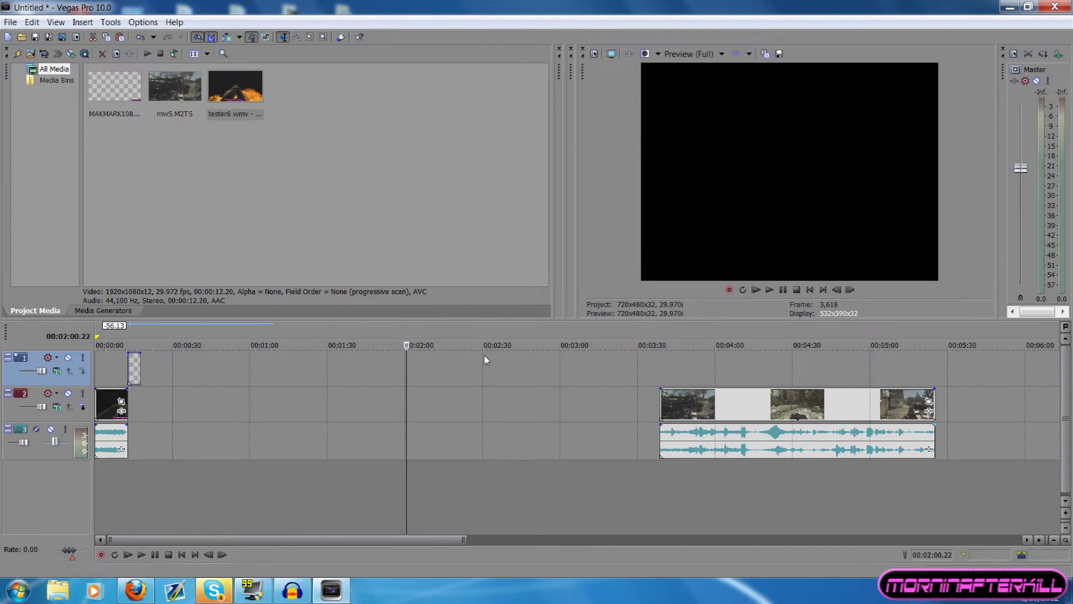
pyautogui.moveTo(703, 412); pyautogui.dragTo(169, 422)
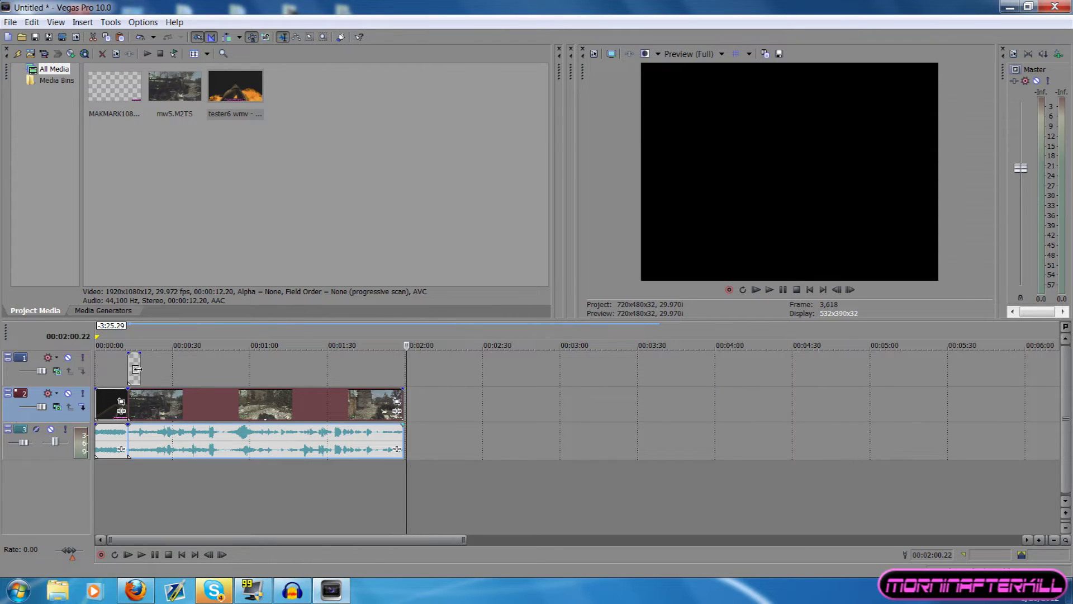
# Extend the watermark to the end of the gameplay clip and turn off its Maintain Aspect Ratio switch.
pyautogui.moveTo(140, 368); pyautogui.dragTo(399, 361)
pyautogui.click(322, 376)
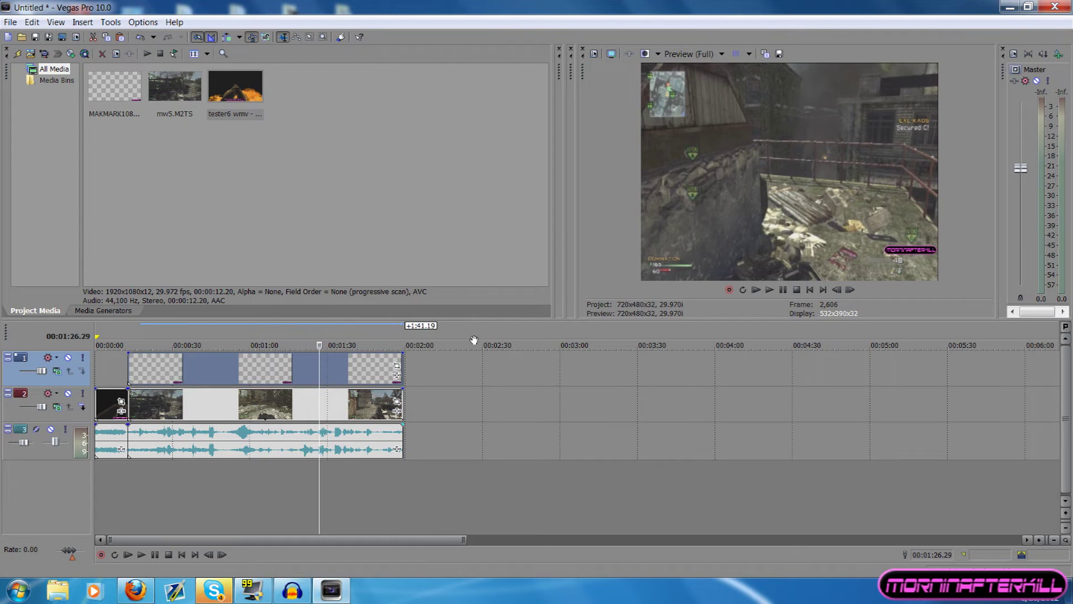
pyautogui.rightClick(354, 364)
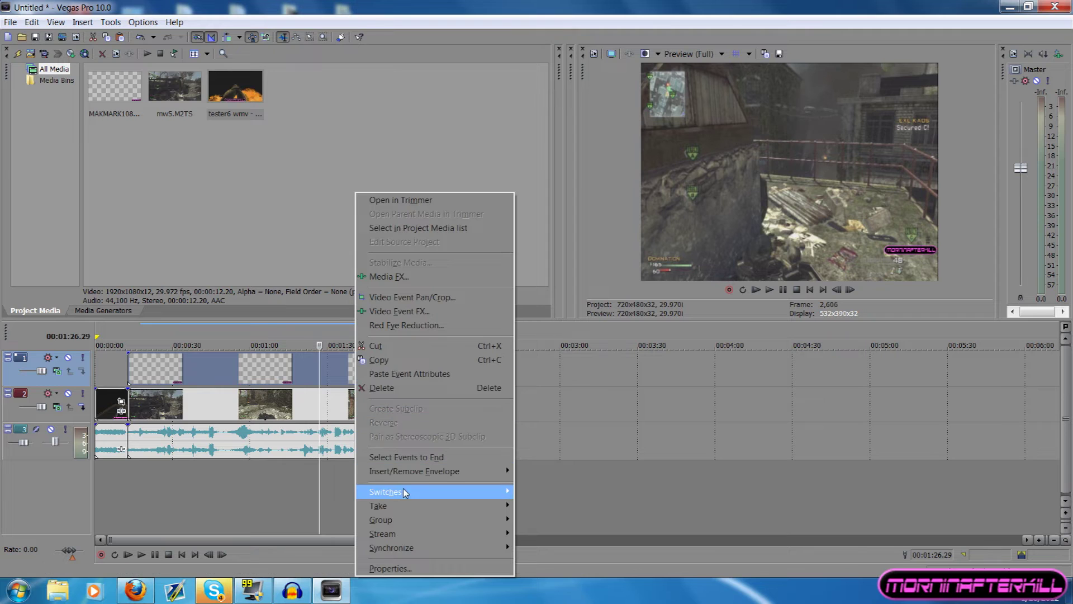
pyautogui.moveTo(404, 495)
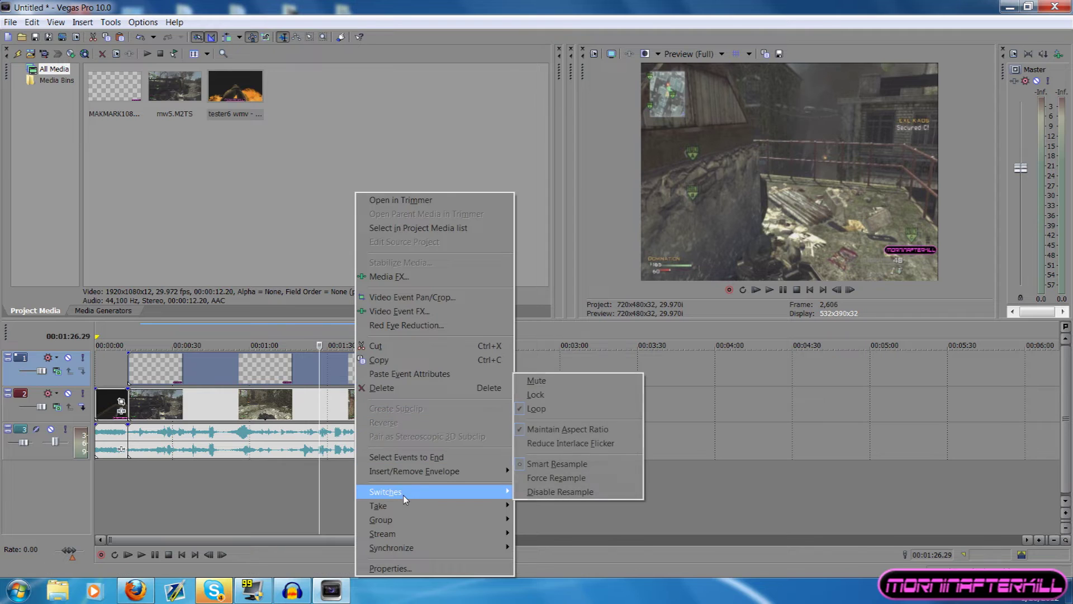
pyautogui.click(551, 429)
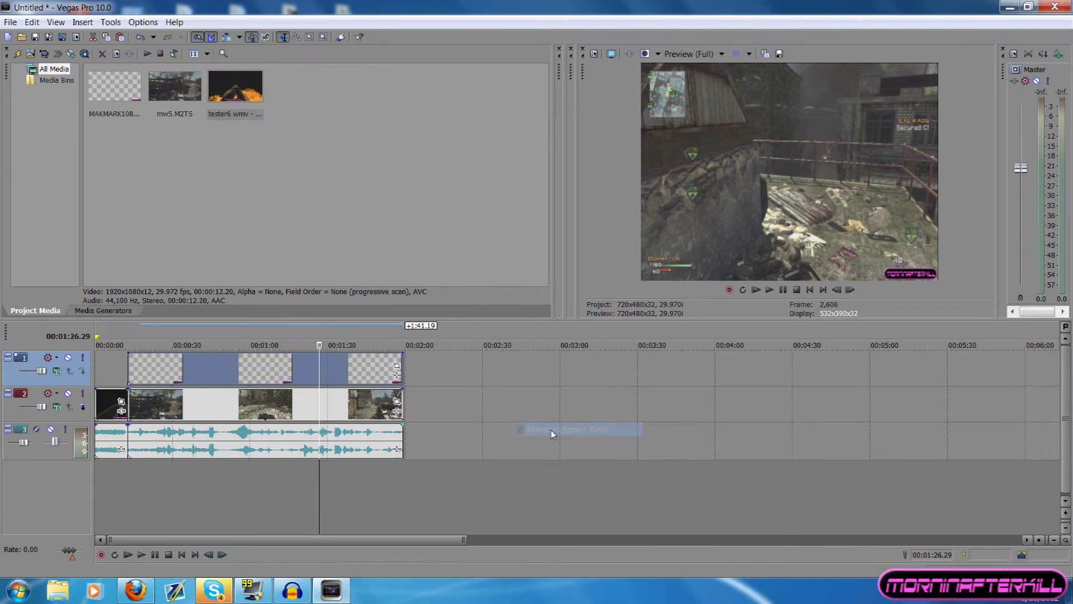
# Enable Reduce interlace flicker in the MAKMARK1080 watermark's properties.
pyautogui.rightClick(298, 371)
pyautogui.click(332, 566)
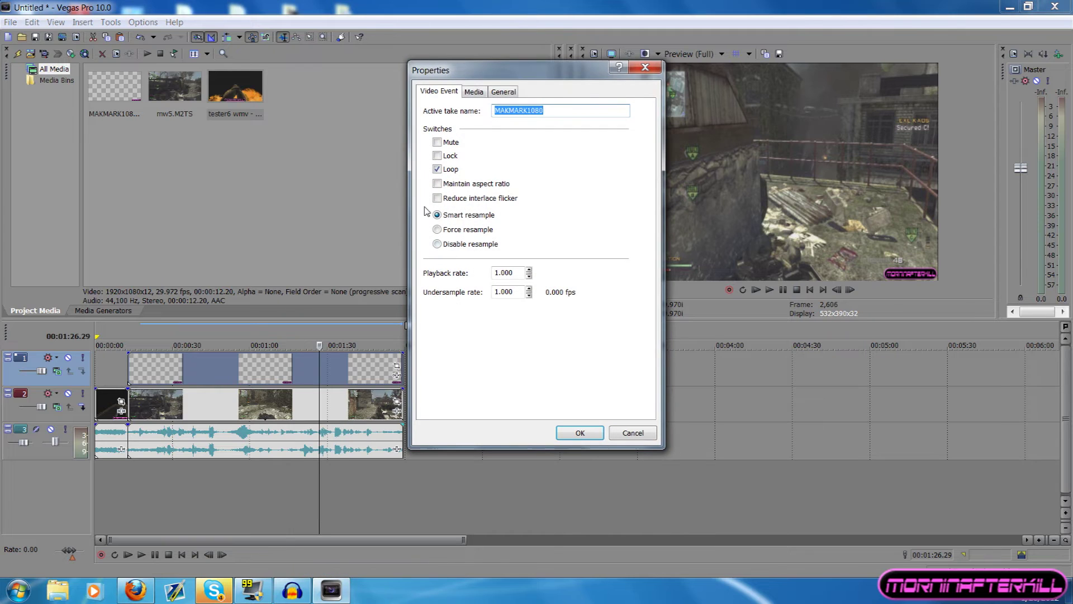
pyautogui.click(438, 199)
pyautogui.click(580, 433)
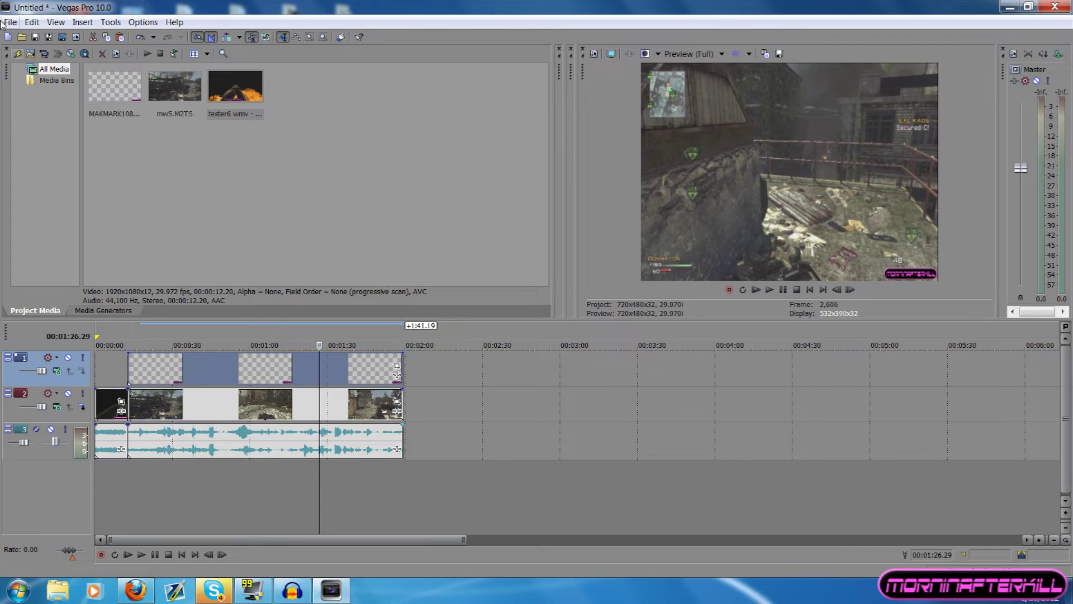
# Select the gameplay clip and try moving its audio independently of the video.
pyautogui.click(222, 445)
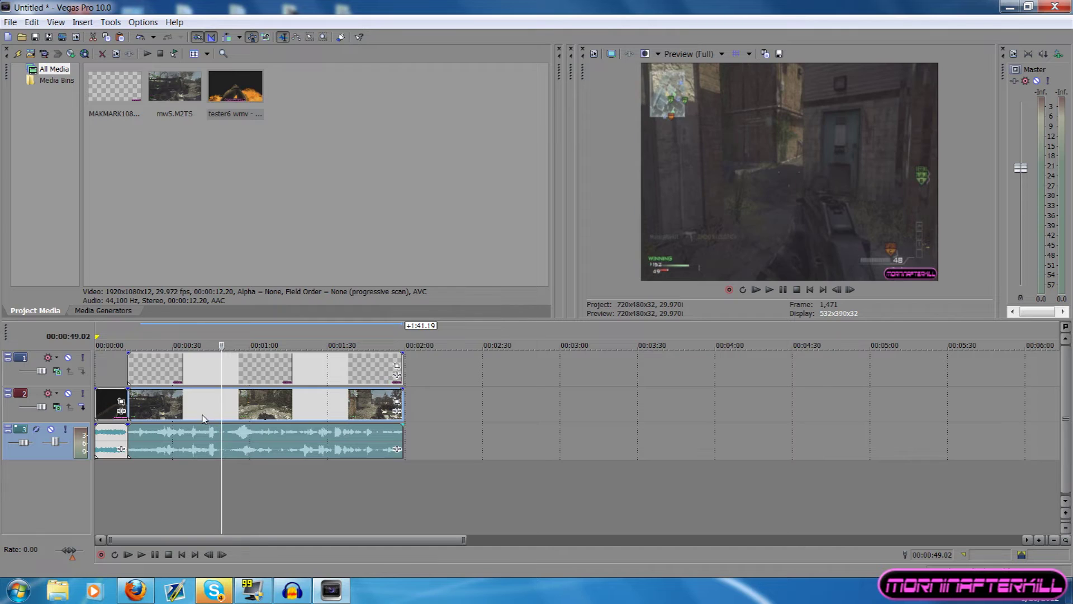
pyautogui.click(222, 400)
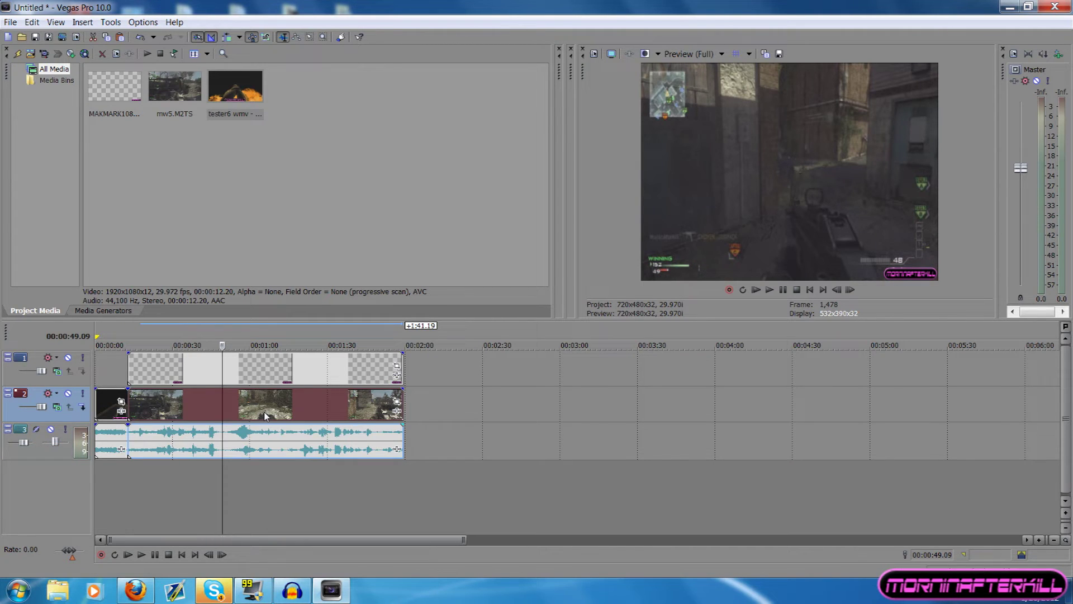
pyautogui.moveTo(267, 427); pyautogui.dragTo(227, 436)
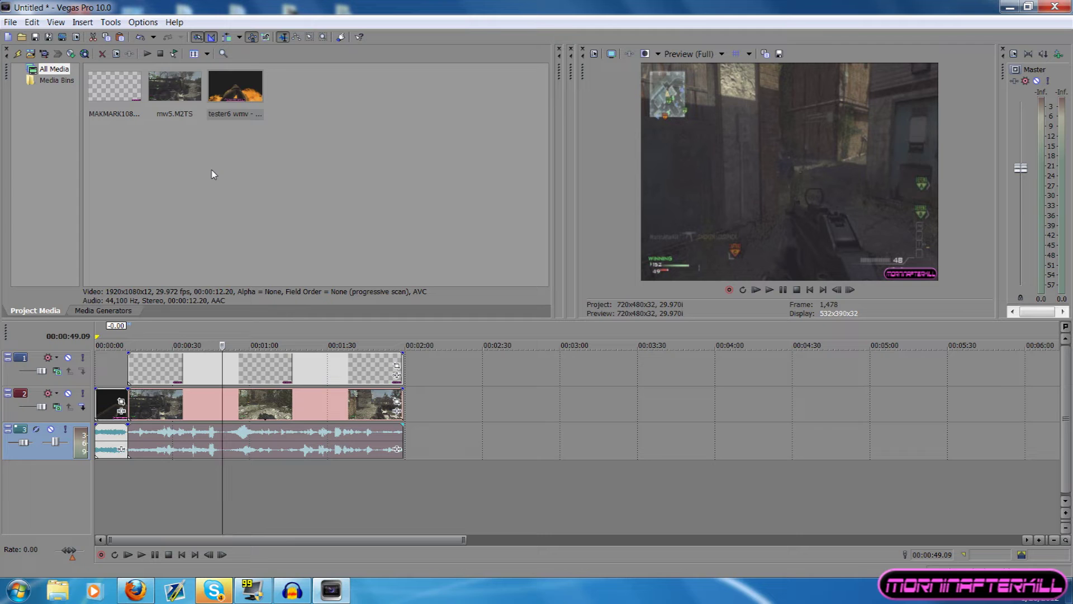
# Import the SampleCom MP3 commentary from the Desktop into the project media.
pyautogui.click(31, 53)
pyautogui.click(369, 167)
pyautogui.click(599, 234)
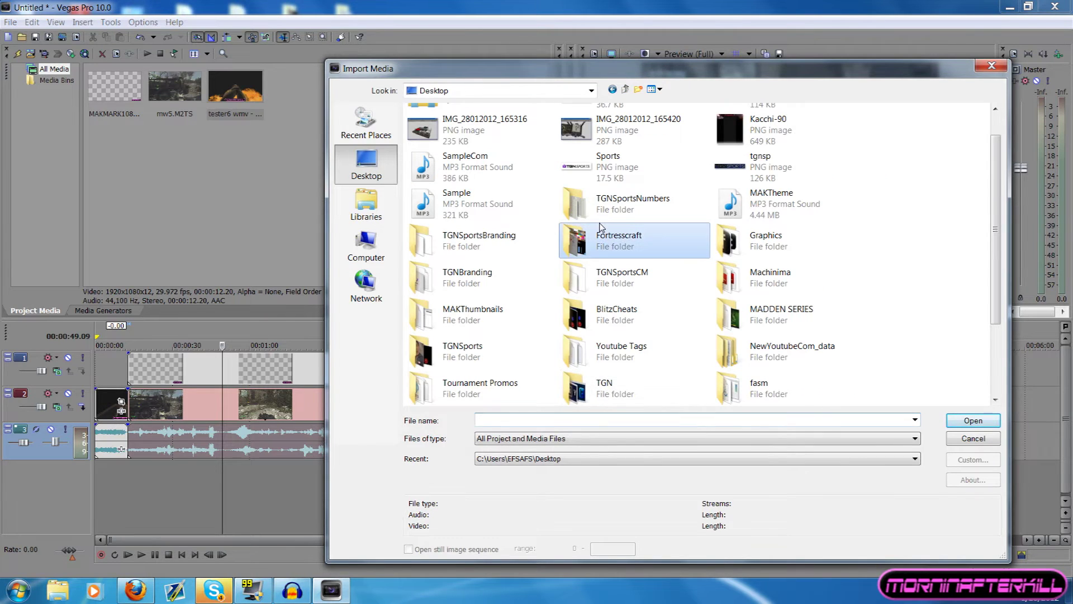
pyautogui.click(467, 165)
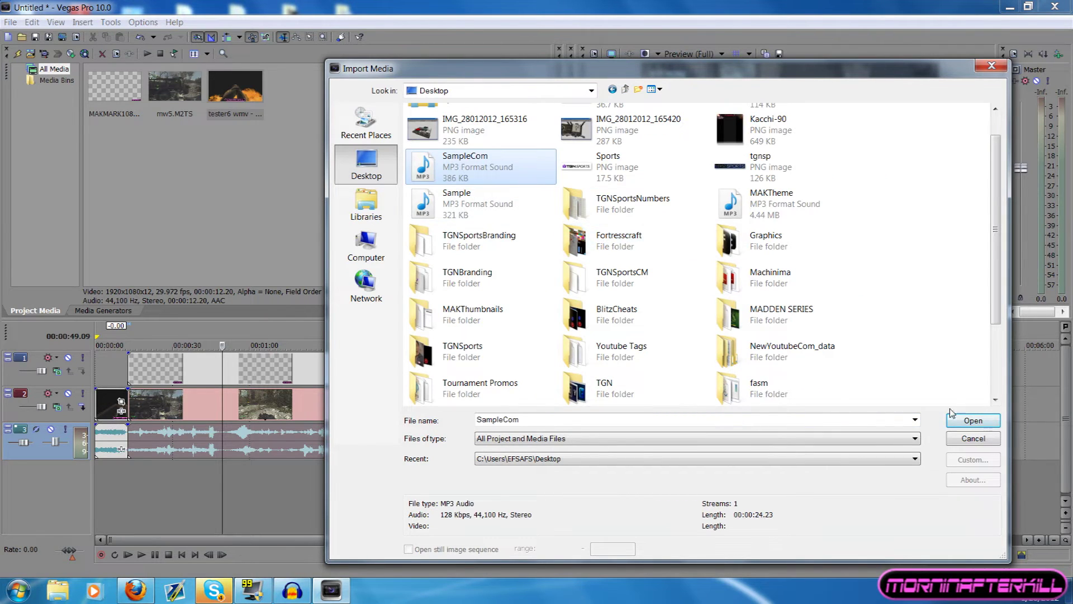
pyautogui.click(973, 420)
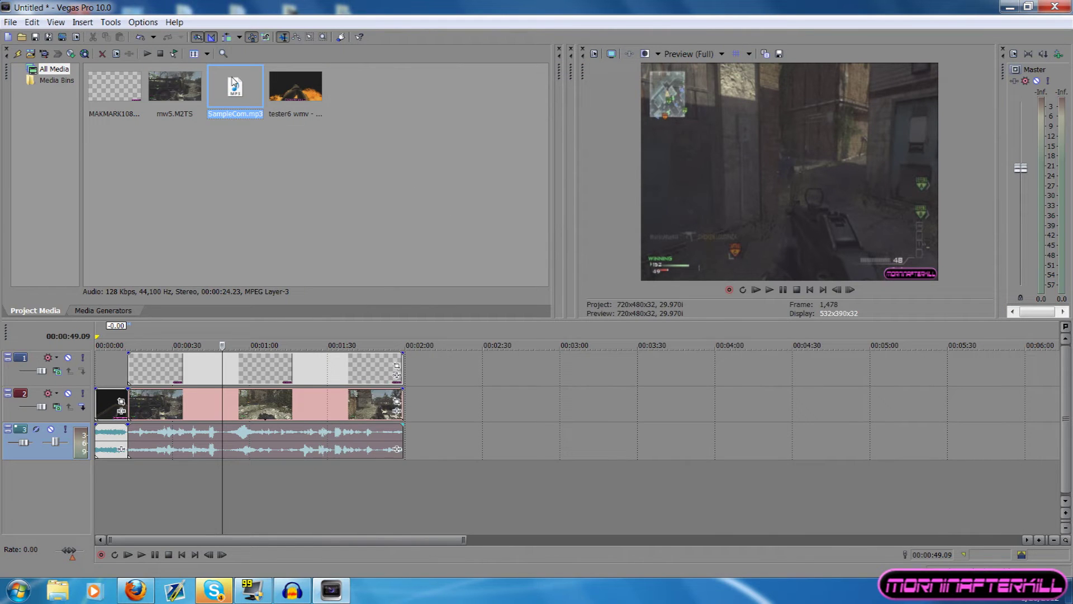
# Place SampleCom.mp3 on a new audio track at the start of the gameplay clip and play the mix from there.
pyautogui.moveTo(261, 152); pyautogui.dragTo(134, 485)
pyautogui.click(169, 439)
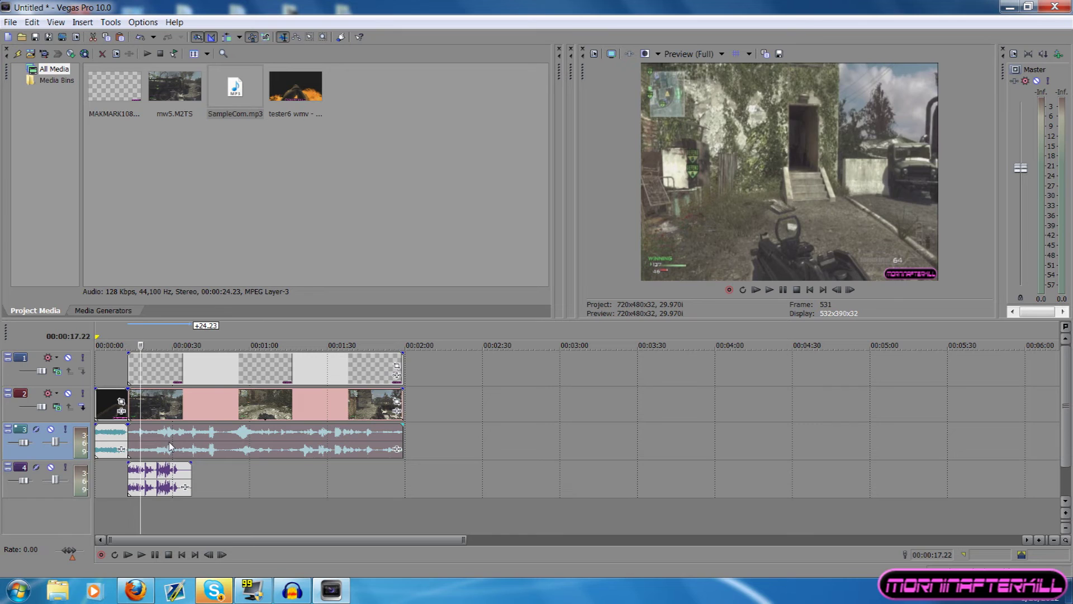
pyautogui.click(191, 442)
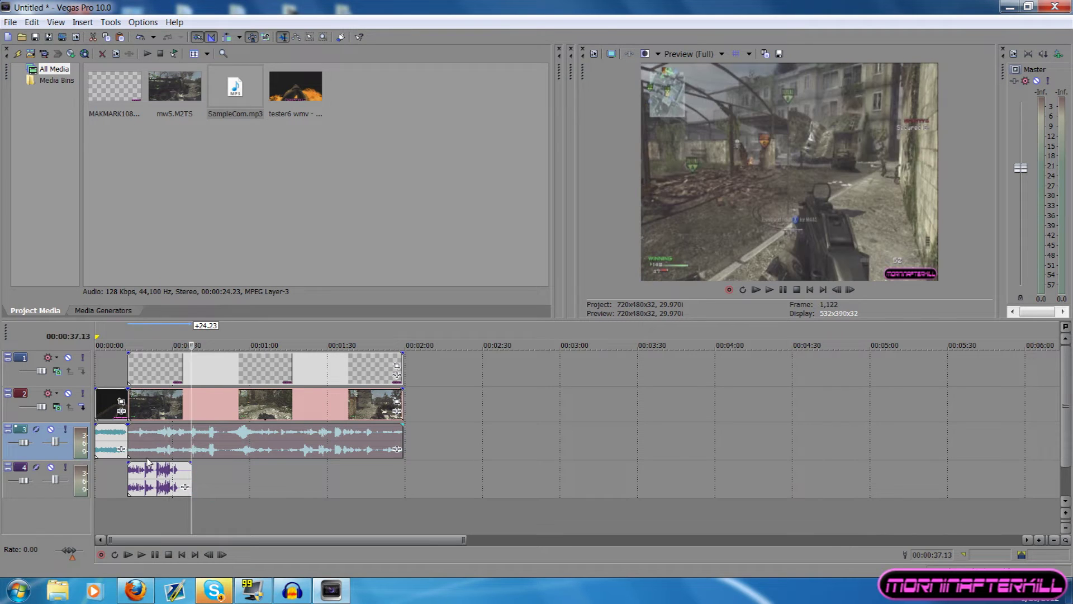
pyautogui.click(129, 450)
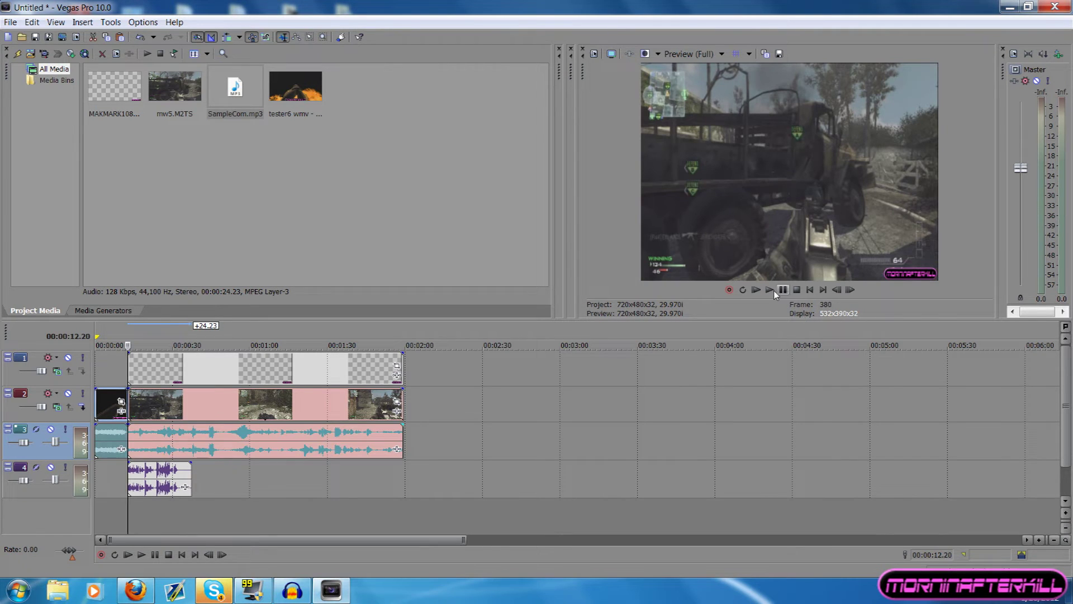
pyautogui.click(771, 290)
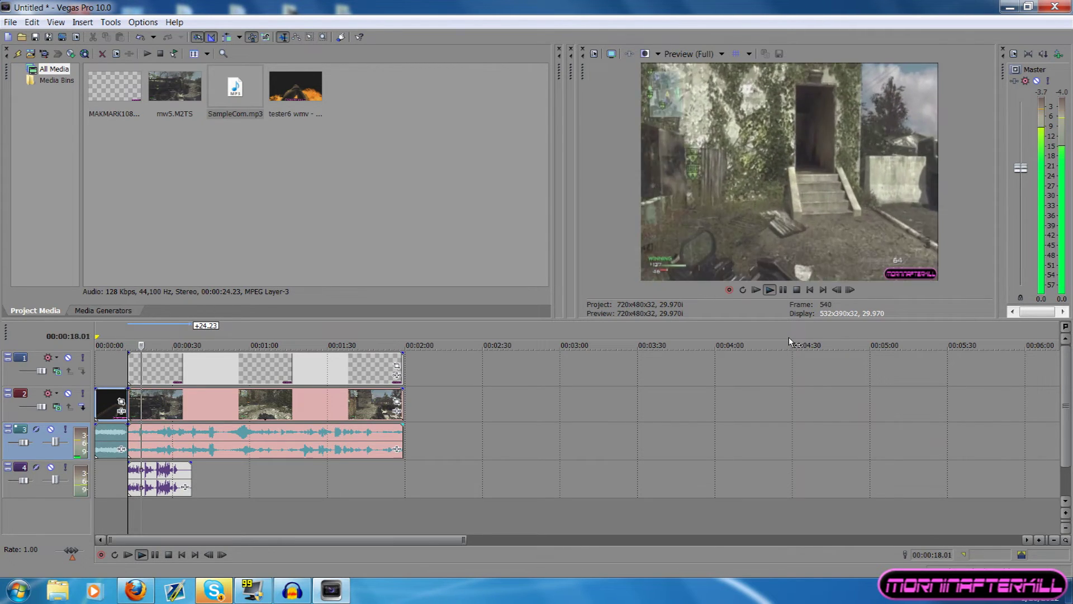
pyautogui.click(796, 289)
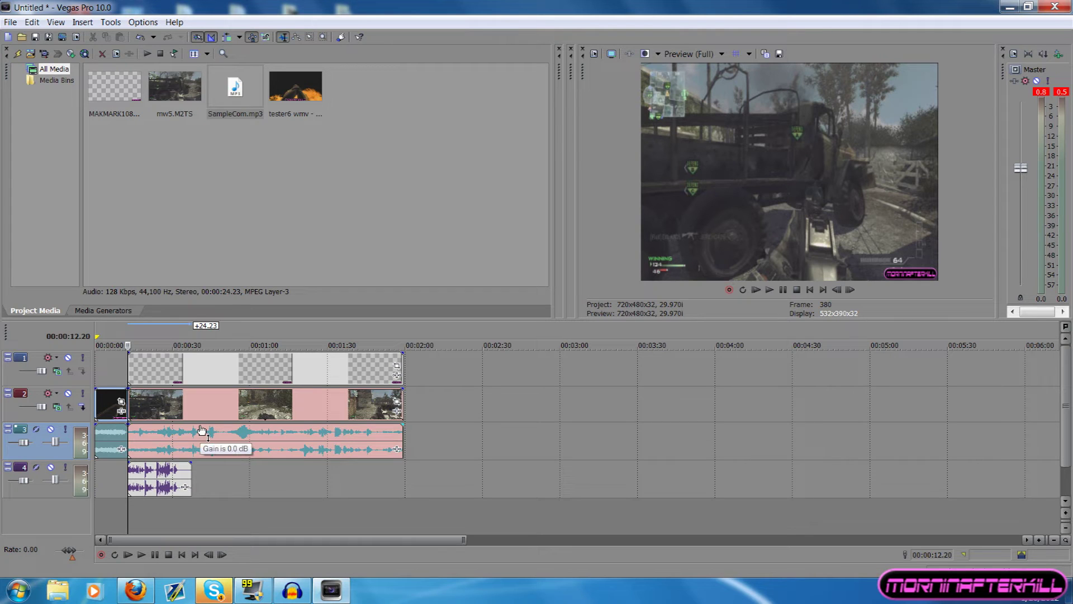
# Lower the gameplay audio's gain to -12.1 dB and play it back together with the commentary.
pyautogui.moveTo(202, 430); pyautogui.dragTo(201, 453)
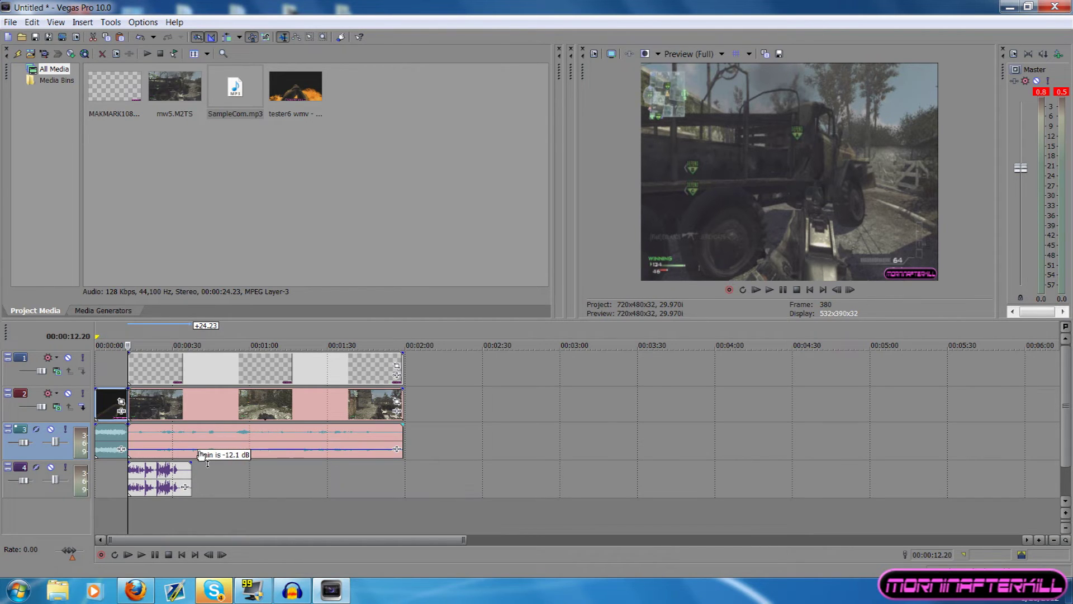
pyautogui.click(769, 289)
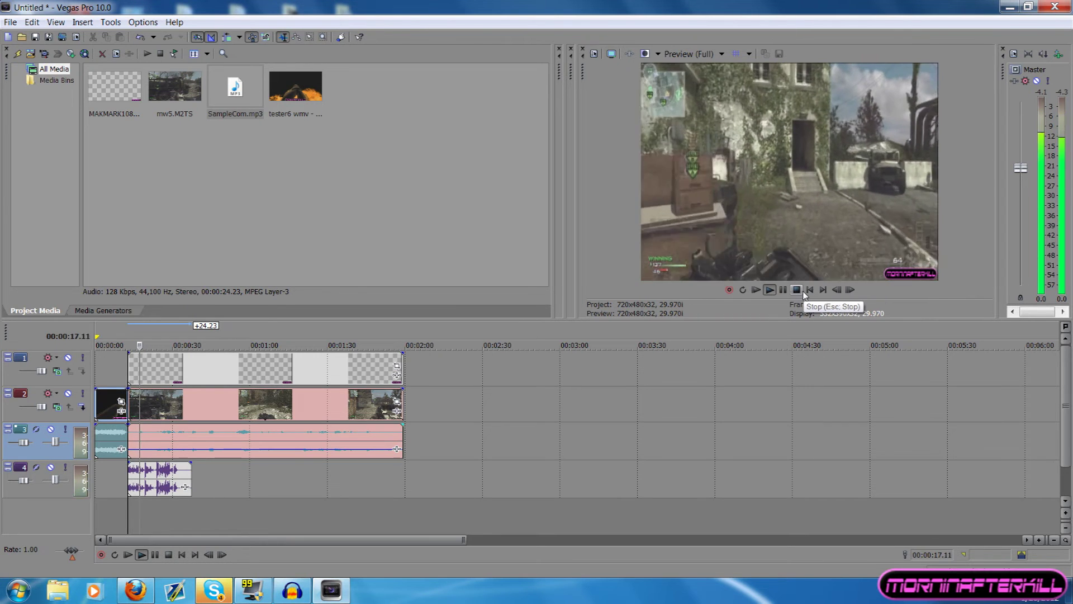
pyautogui.click(797, 290)
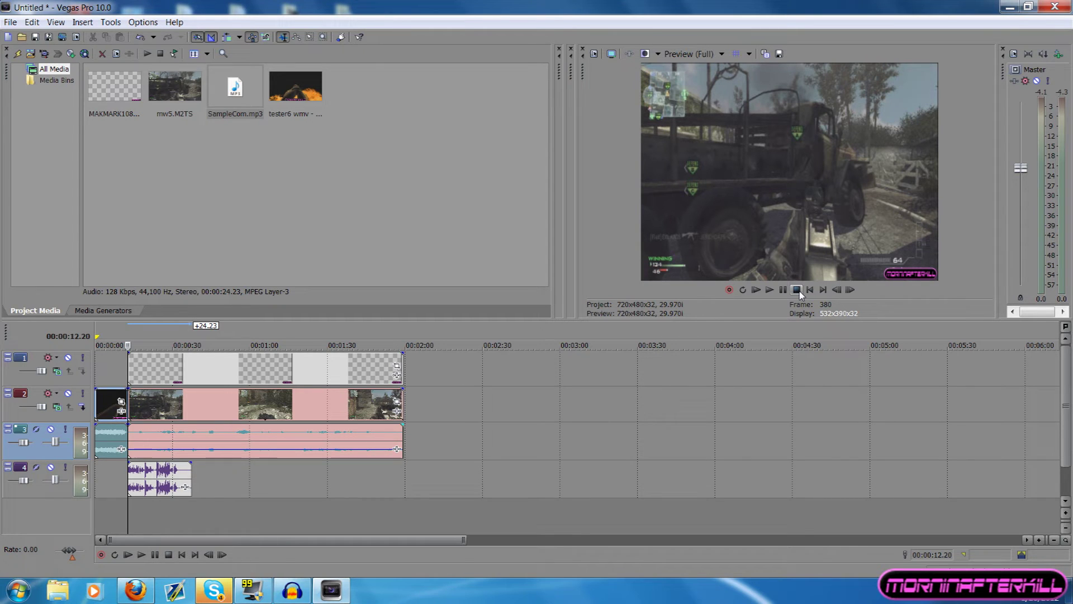
# Split the gameplay video and its audio at 00:00:37.13, where the commentary ends.
pyautogui.click(188, 443)
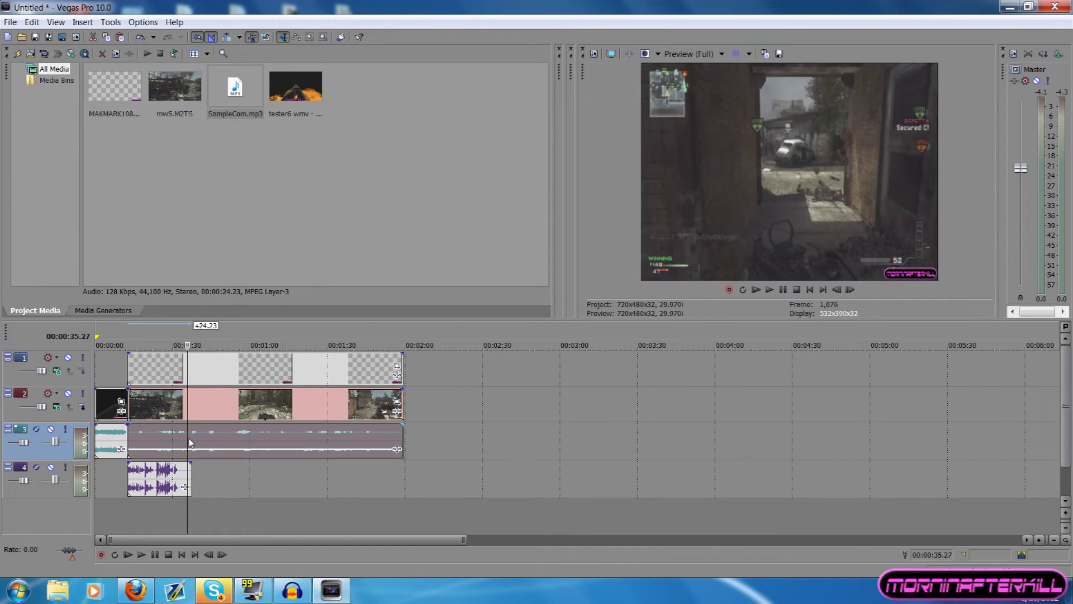
pyautogui.click(192, 442)
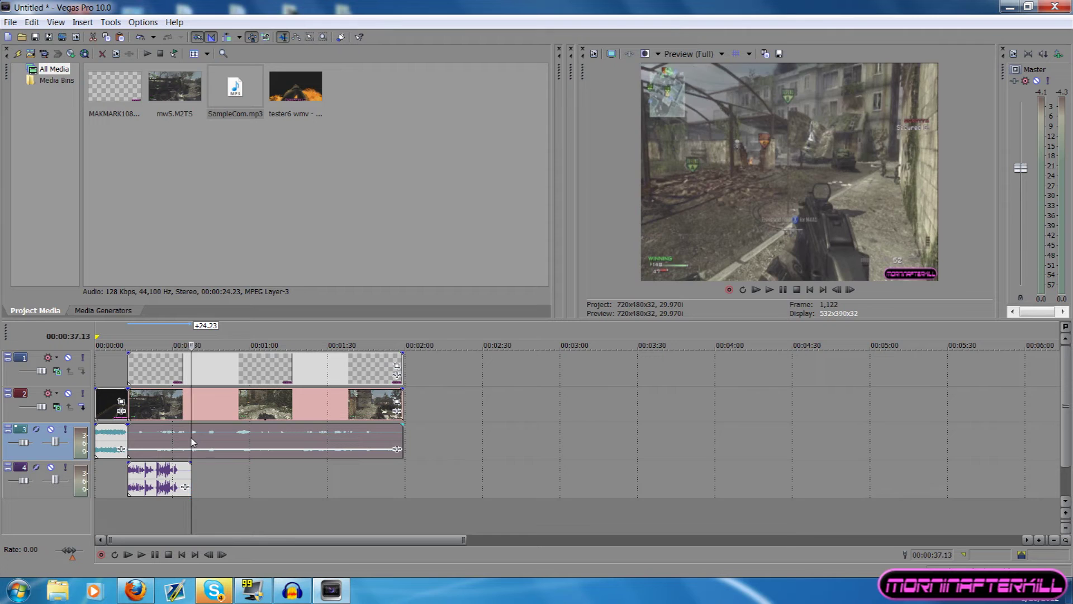
pyautogui.click(270, 399)
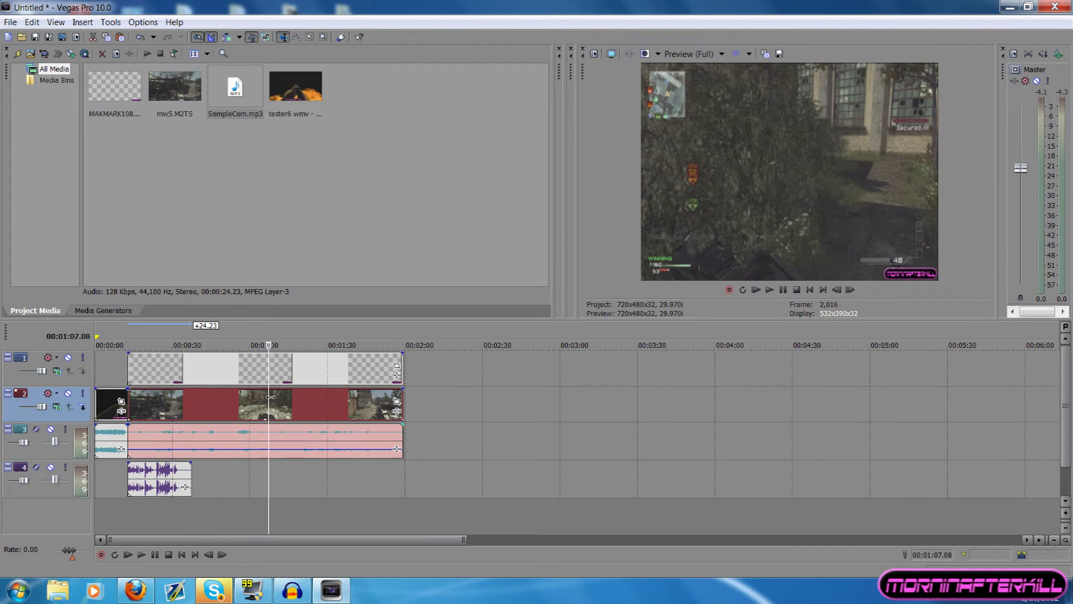
pyautogui.click(191, 408)
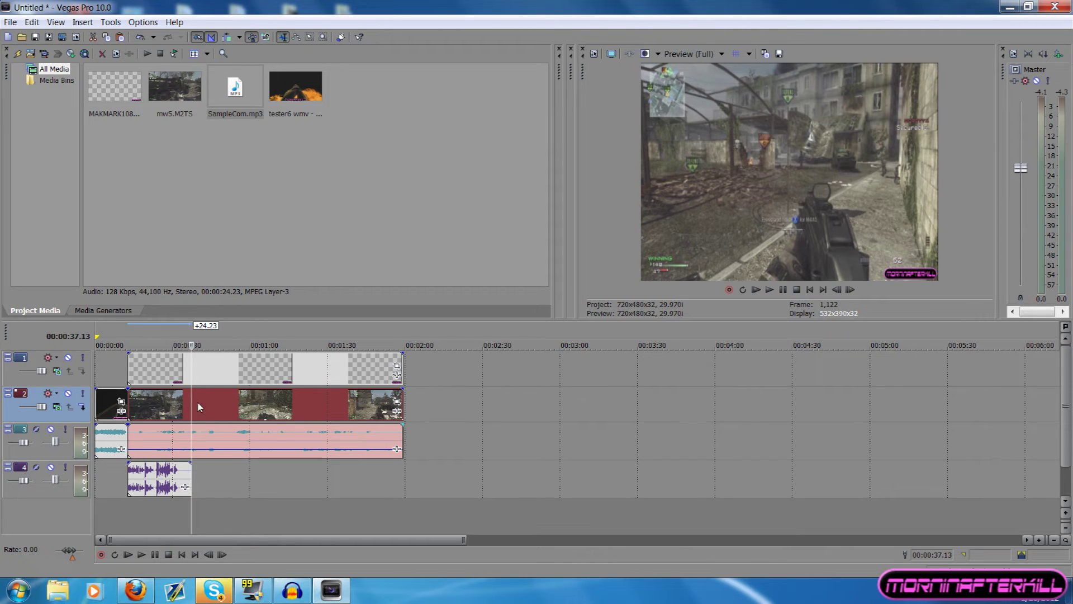
pyautogui.hotkey('ctrl', 'v')
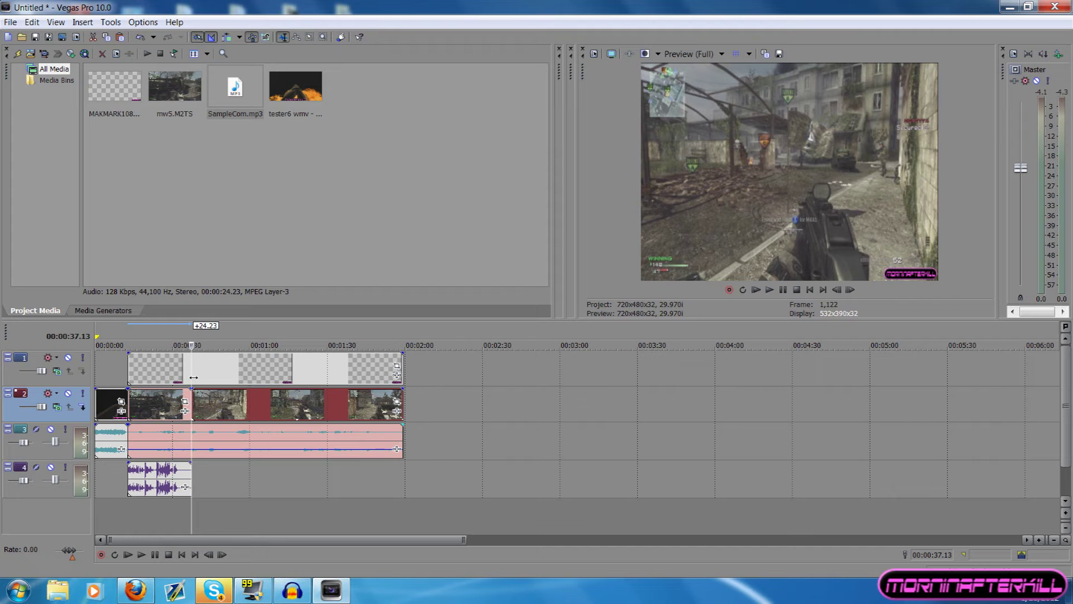
pyautogui.press('space')
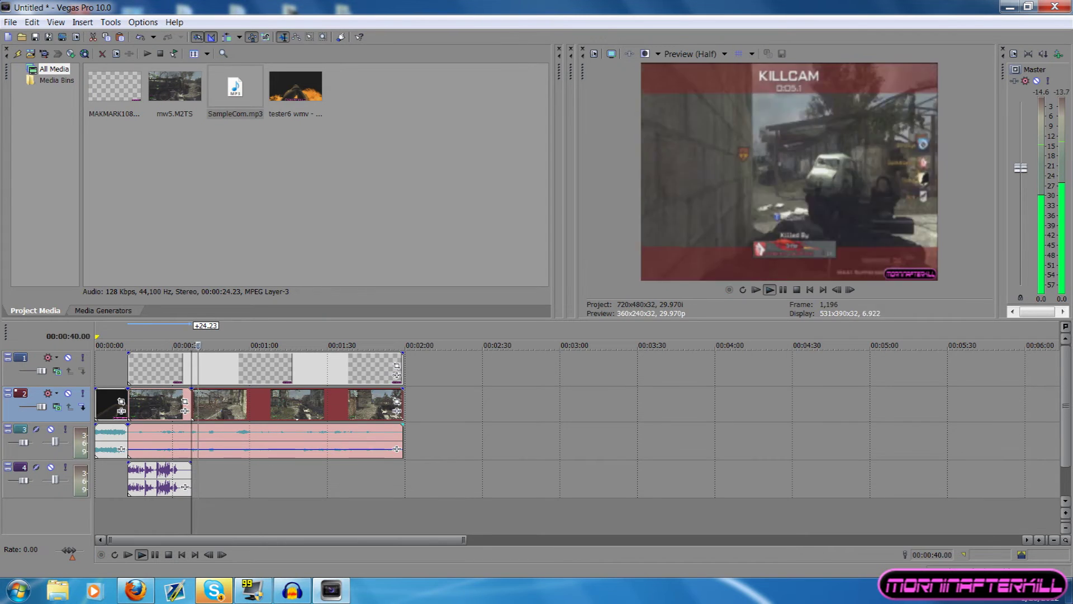
pyautogui.press('Return')
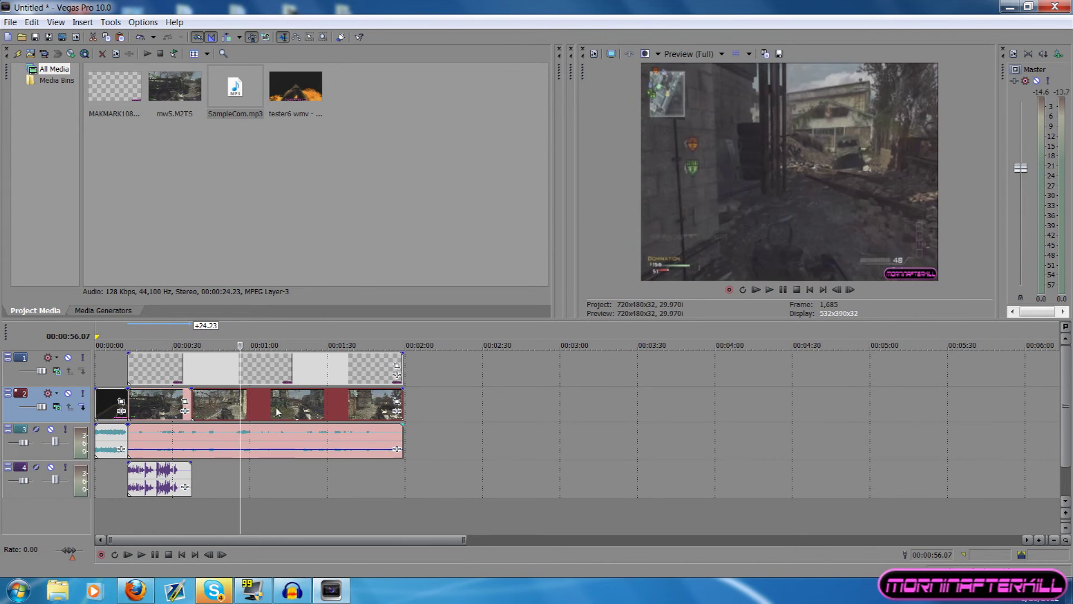
pyautogui.click(191, 426)
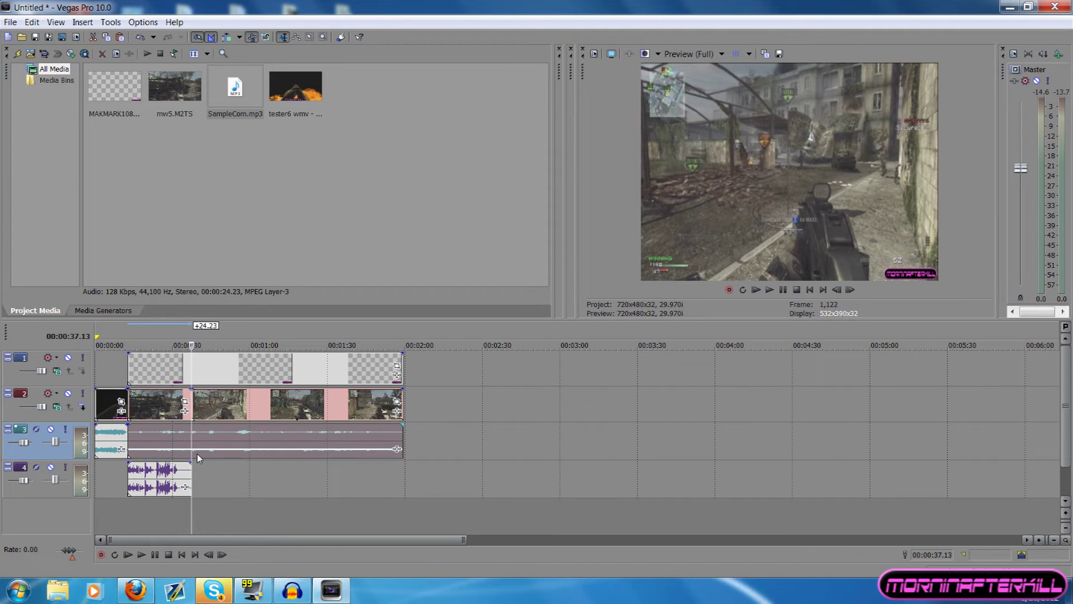
# Split the gameplay video and audio at 00:01:23.07 and move the last piece about 14 seconds later.
pyautogui.click(310, 402)
pyautogui.press('s')
pyautogui.click(308, 441)
pyautogui.press('s')
pyautogui.moveTo(311, 406); pyautogui.dragTo(380, 412)
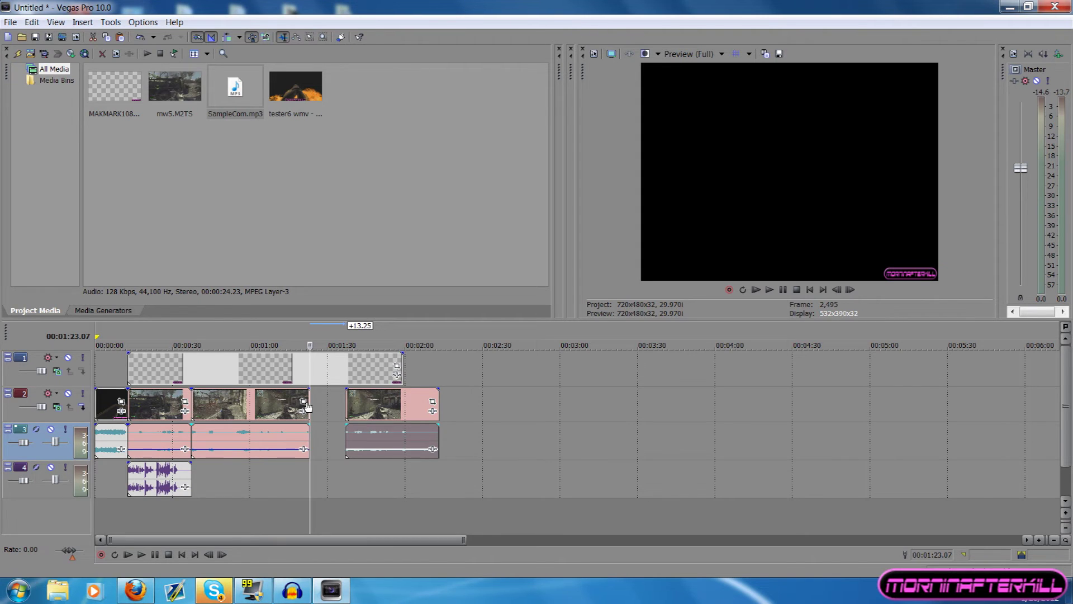
# Shorten the end of the middle gameplay segment's video and audio by about 27 seconds and play the segment.
pyautogui.moveTo(307, 402); pyautogui.dragTo(241, 402)
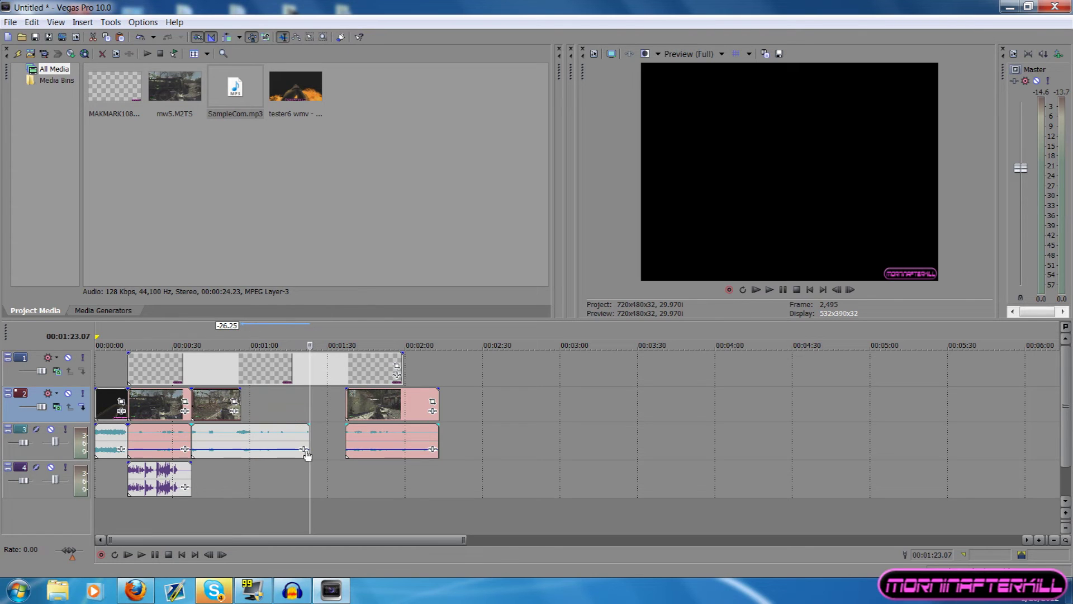
pyautogui.moveTo(307, 441); pyautogui.dragTo(241, 438)
pyautogui.click(192, 415)
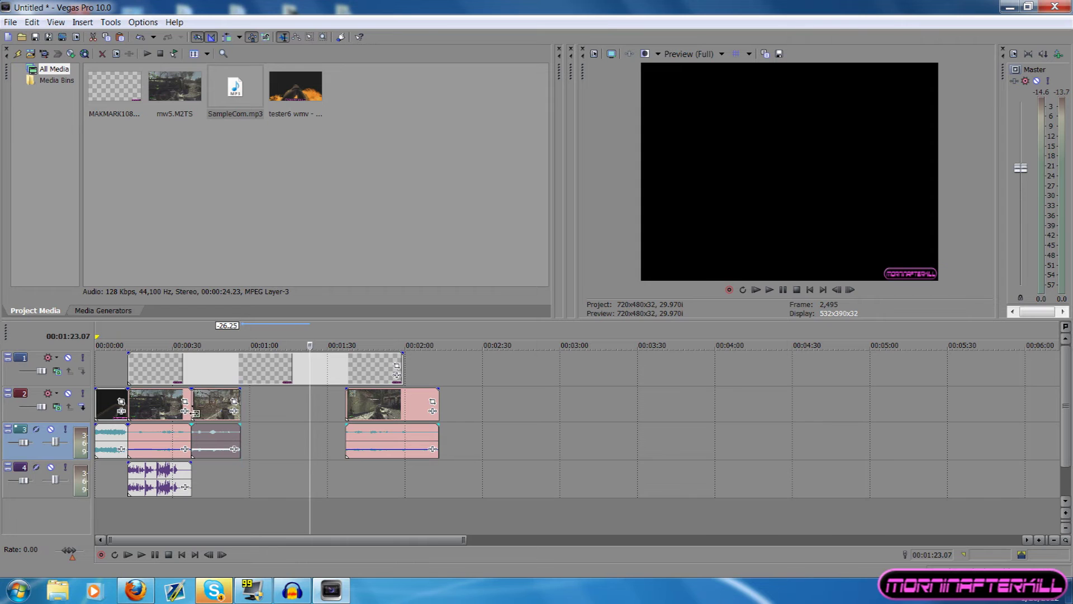
pyautogui.click(770, 291)
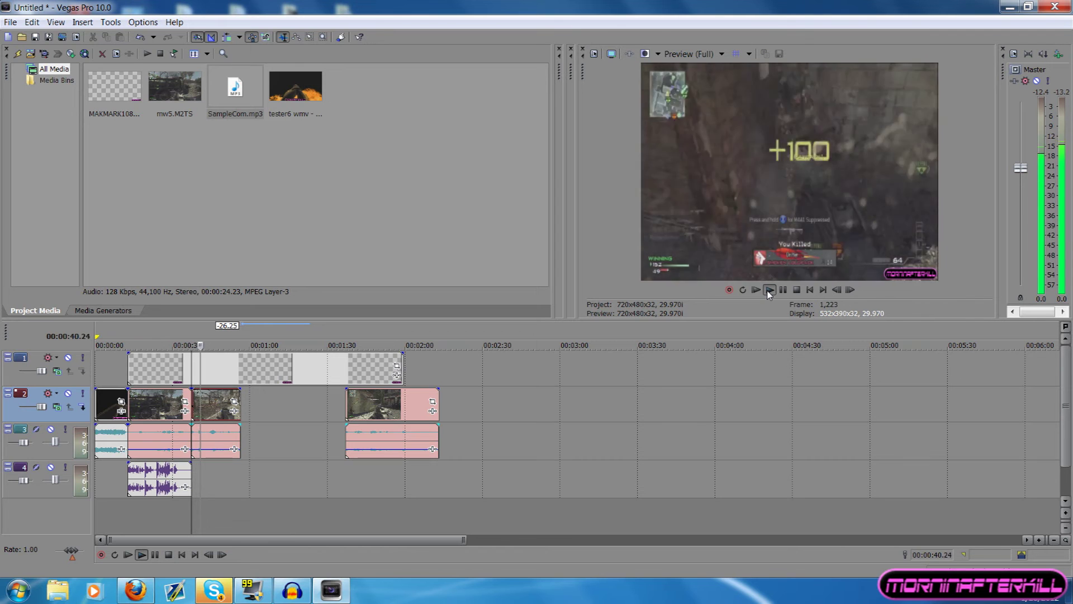
pyautogui.click(797, 291)
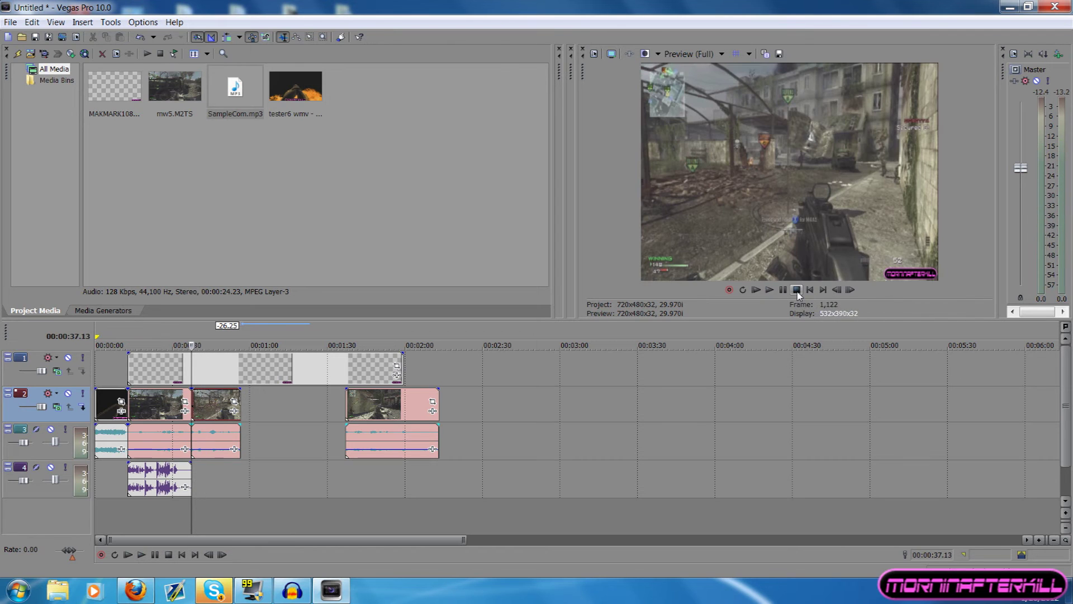
# Move the last gameplay segment against the middle one and extend its video and audio ends by about 22 seconds.
pyautogui.moveTo(370, 418); pyautogui.dragTo(265, 422)
pyautogui.moveTo(354, 436); pyautogui.dragTo(259, 436)
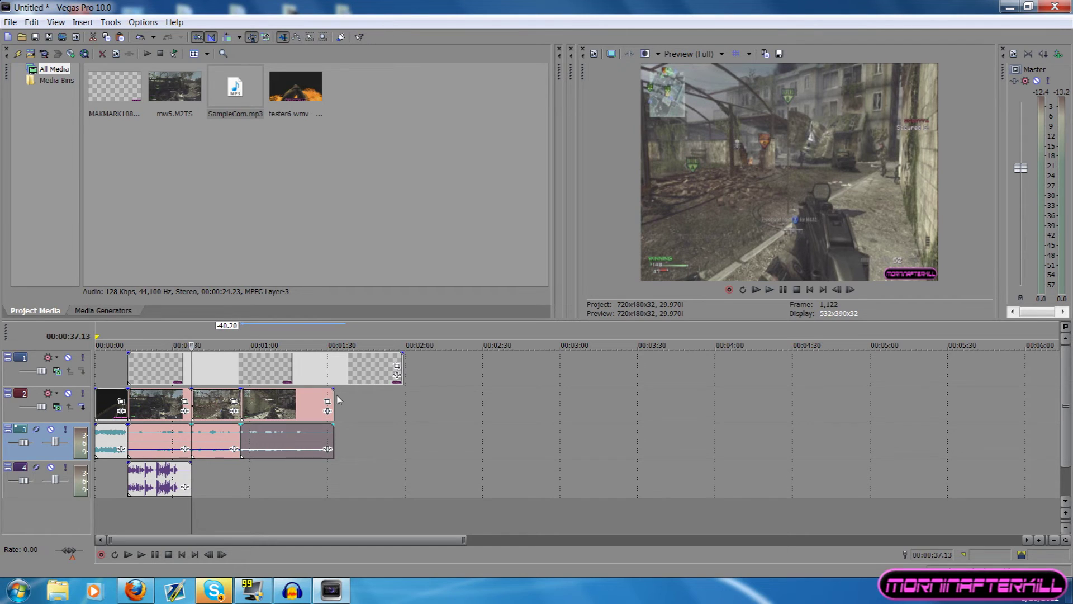
pyautogui.moveTo(333, 399); pyautogui.dragTo(390, 399)
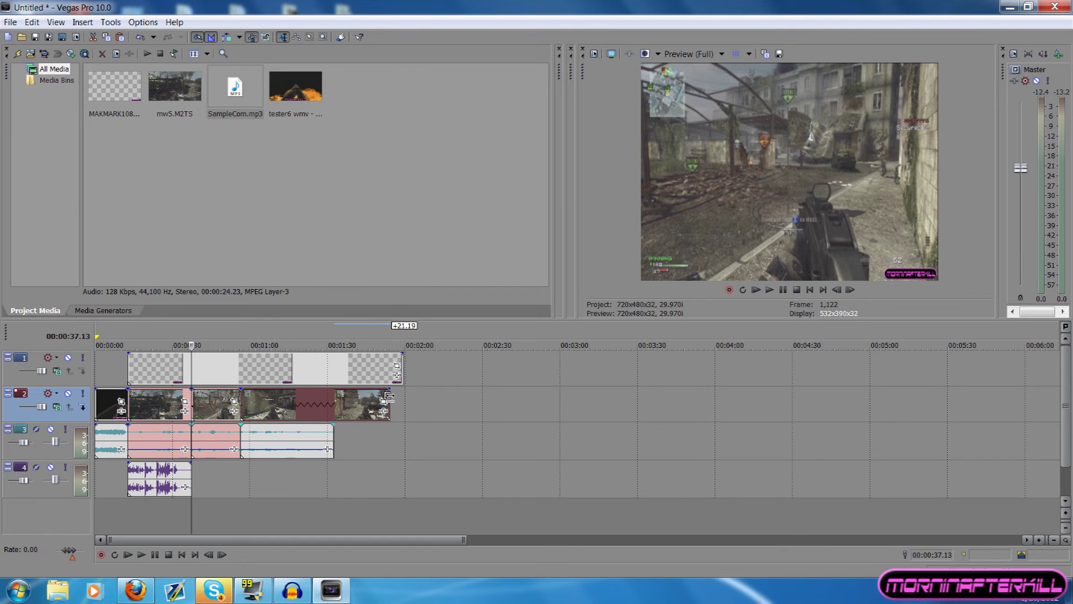
pyautogui.moveTo(333, 436); pyautogui.dragTo(390, 437)
# Play the last segment's extended part, stretching its video end by about another 1 minute 27 seconds.
pyautogui.click(319, 404)
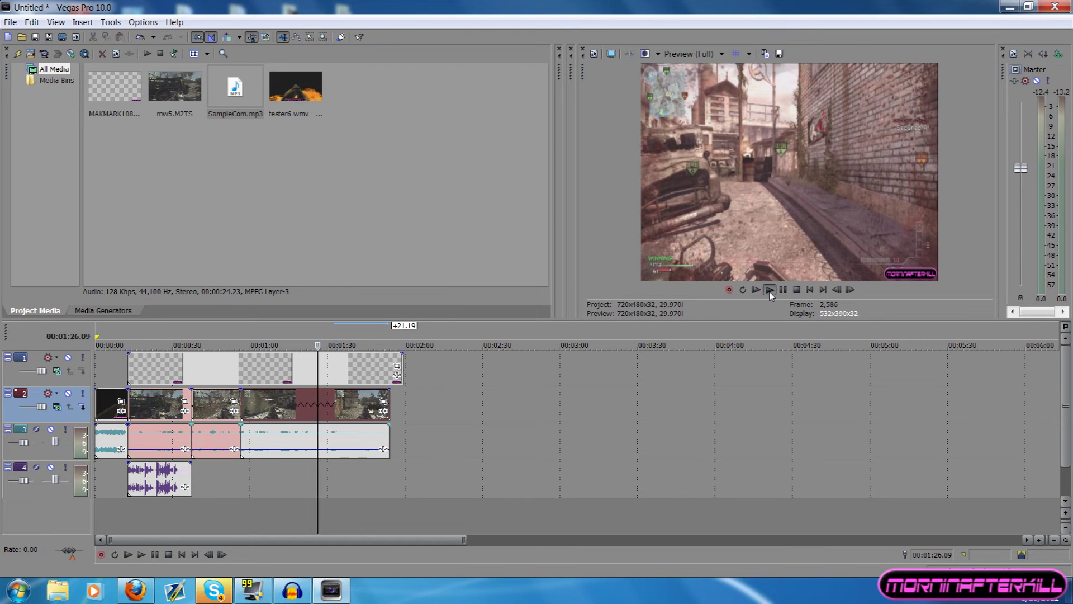
pyautogui.click(770, 290)
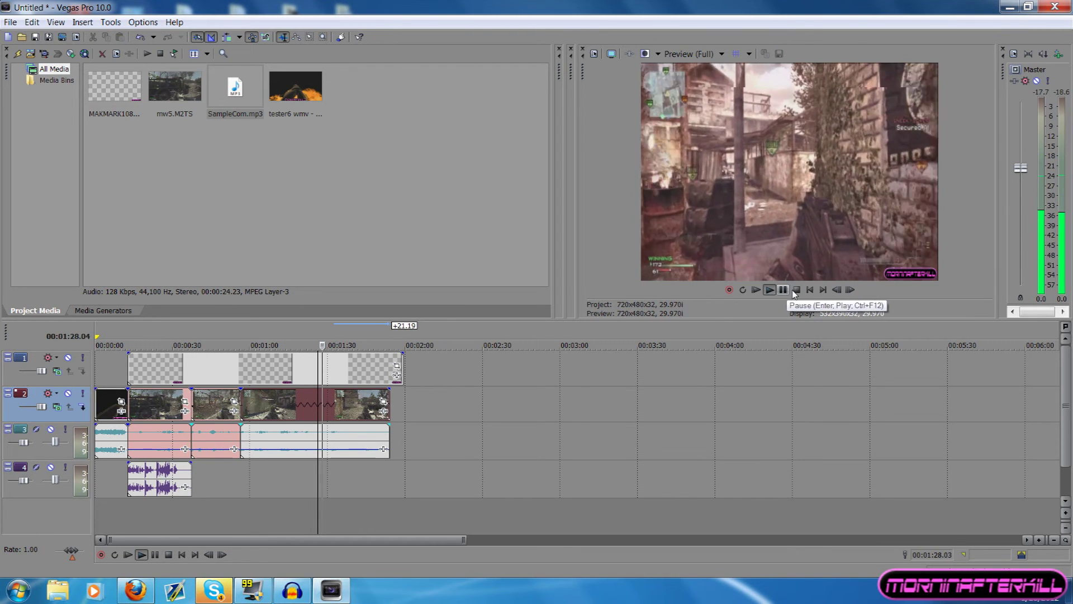
pyautogui.click(796, 290)
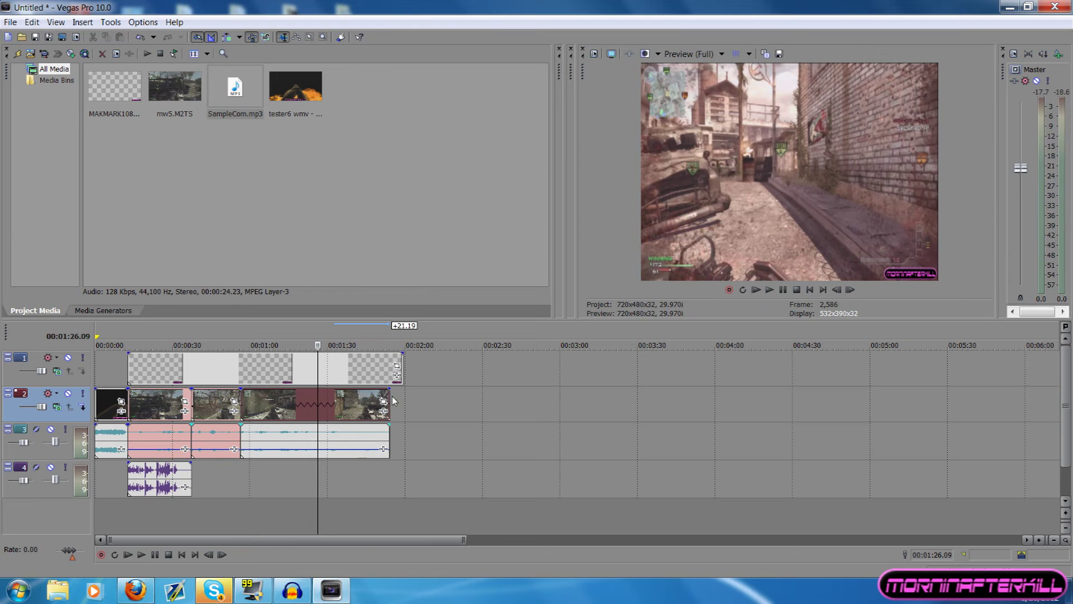
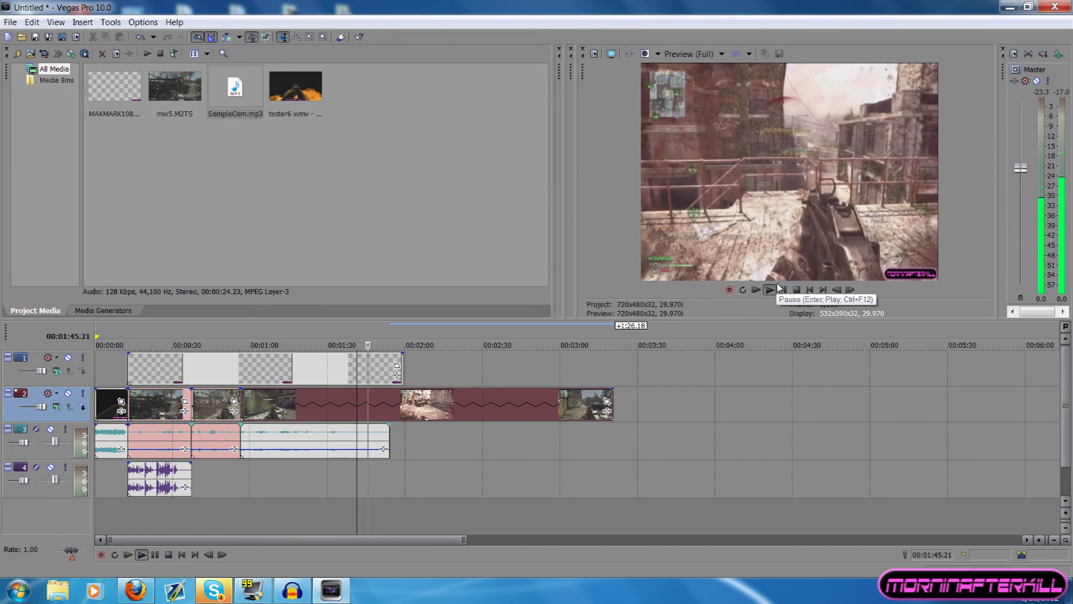
pyautogui.click(797, 290)
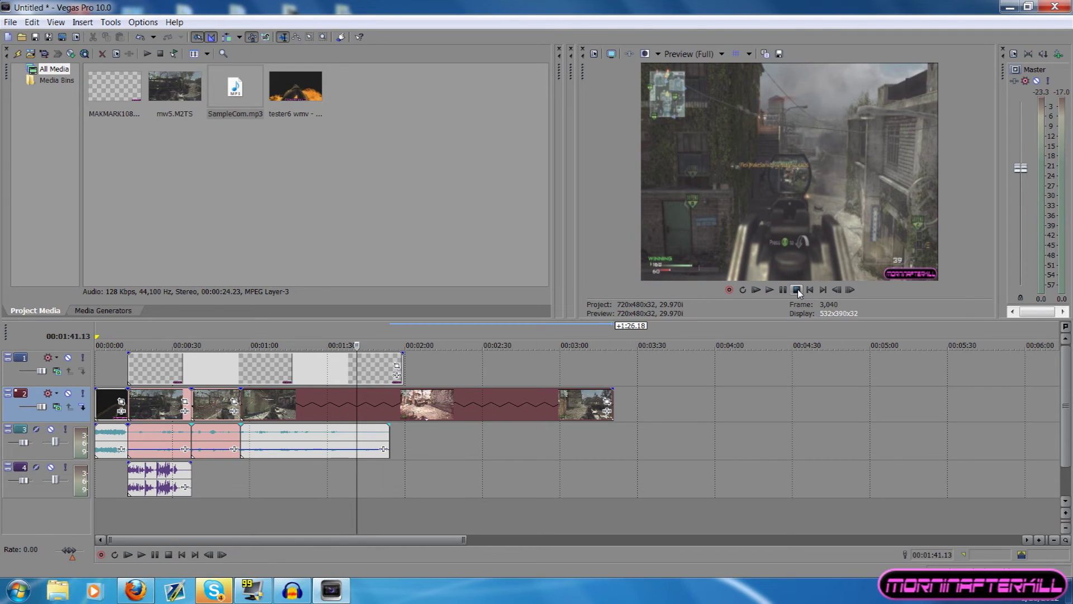
# Add the Sony Brightness and Contrast effect to the first gameplay segment, with brightness -0.04 and contrast 0.08.
pyautogui.click(142, 414)
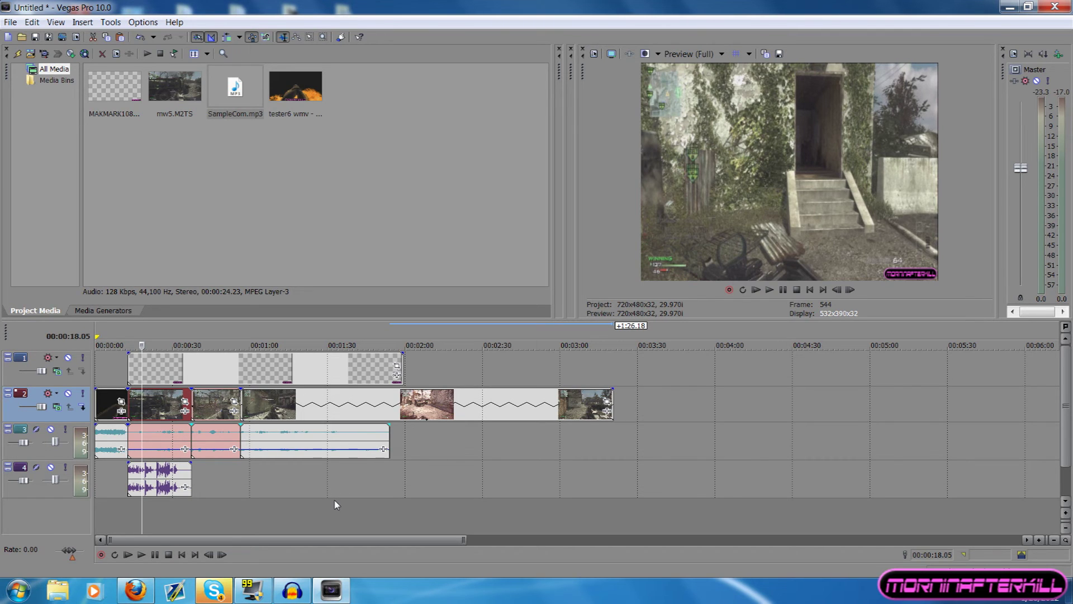
pyautogui.rightClick(166, 411)
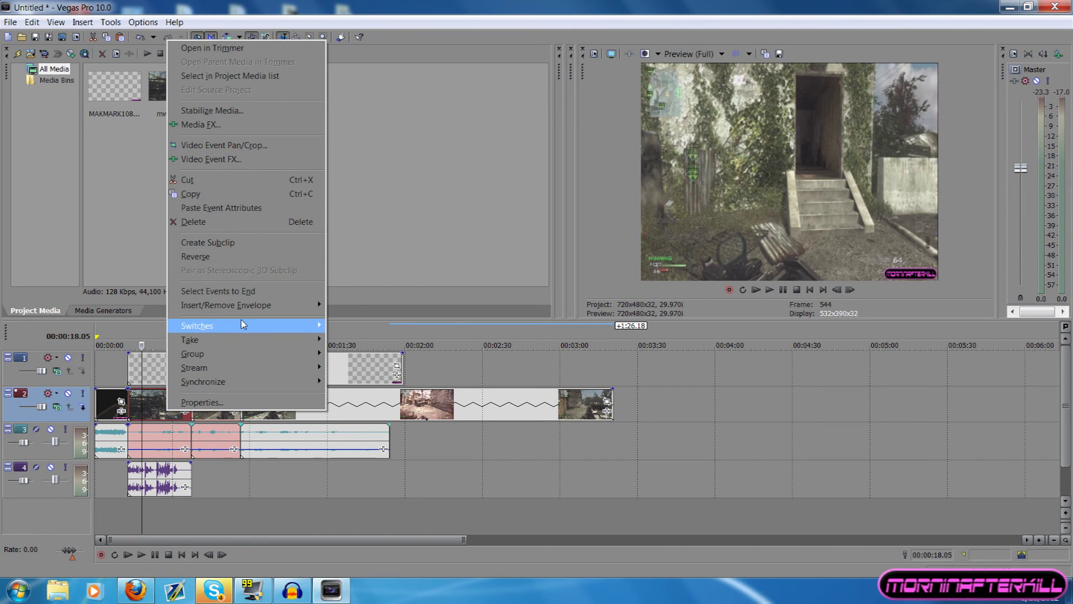
pyautogui.click(249, 162)
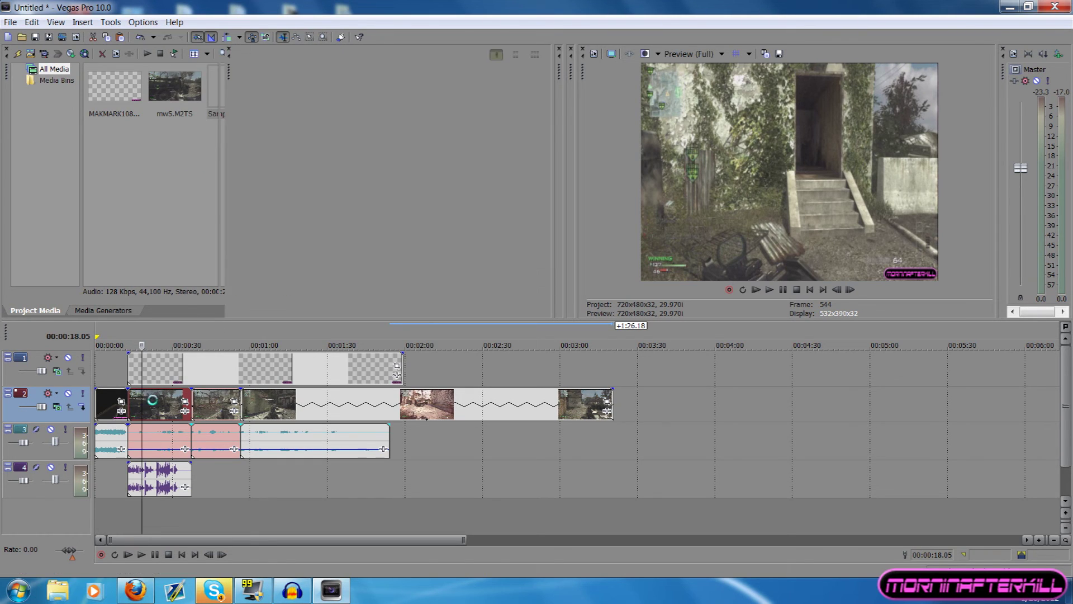
pyautogui.click(413, 313)
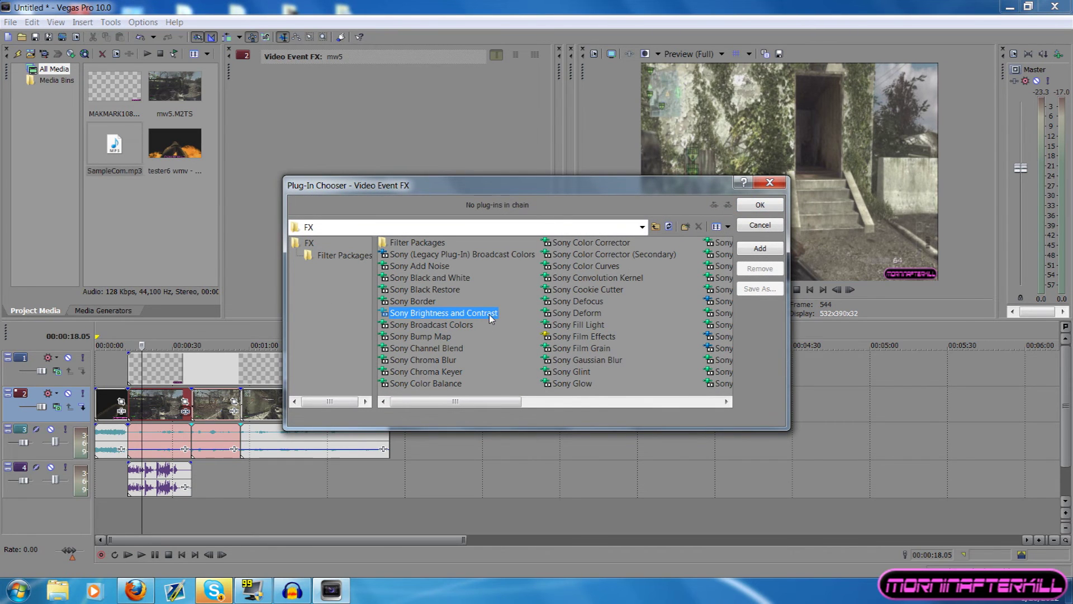
pyautogui.click(774, 209)
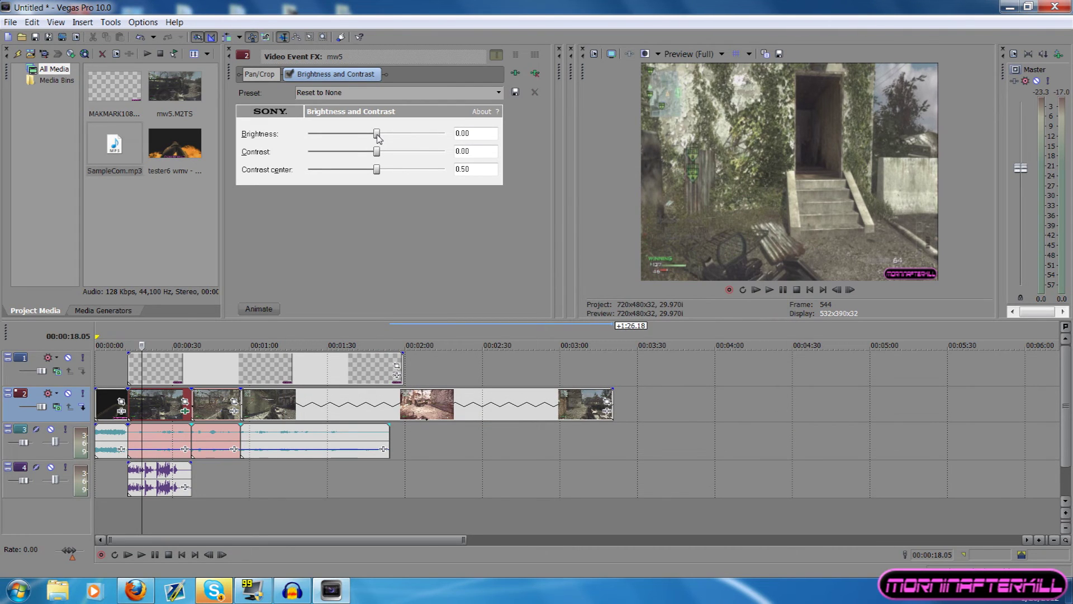
pyautogui.moveTo(377, 135); pyautogui.dragTo(376, 137)
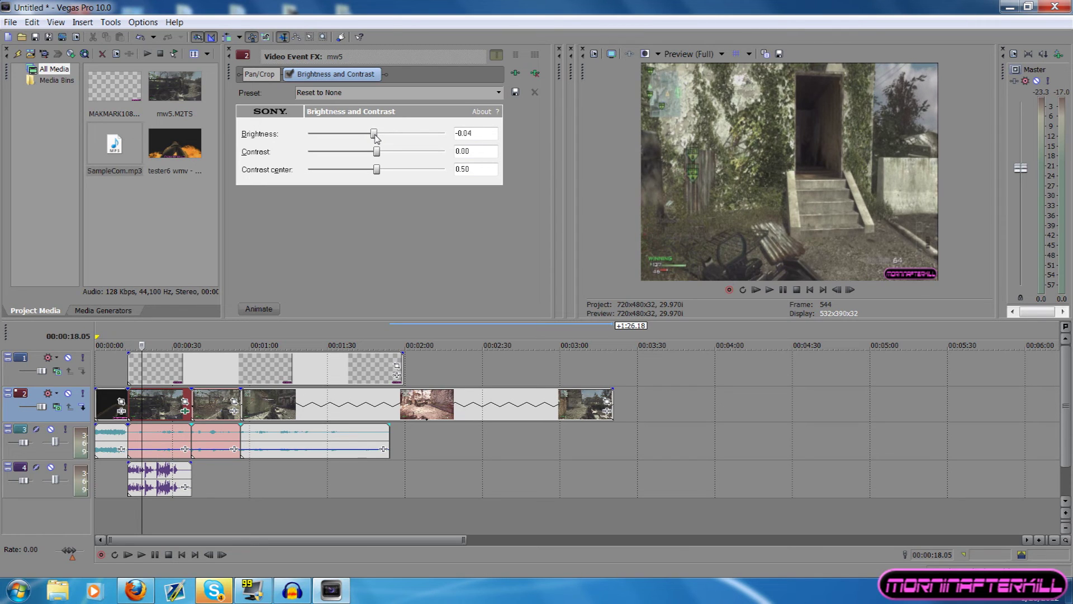
pyautogui.moveTo(377, 151); pyautogui.dragTo(381, 151)
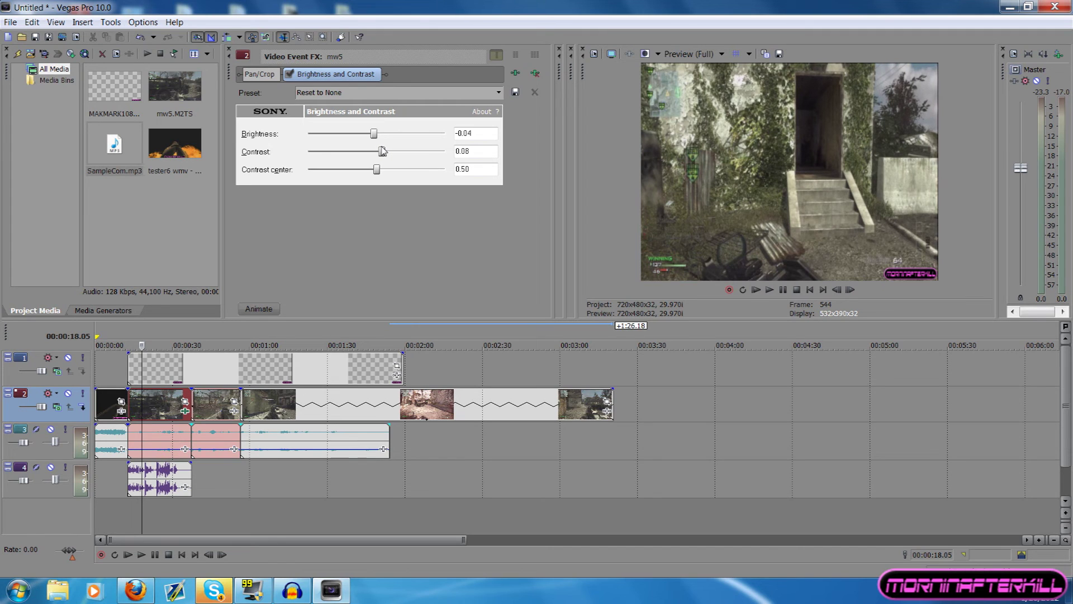
# Compare the picture of the first gameplay segment, with its brightness and contrast adjustment, against the unadjusted middle and last segments in the preview.
pyautogui.click(215, 403)
pyautogui.click(208, 408)
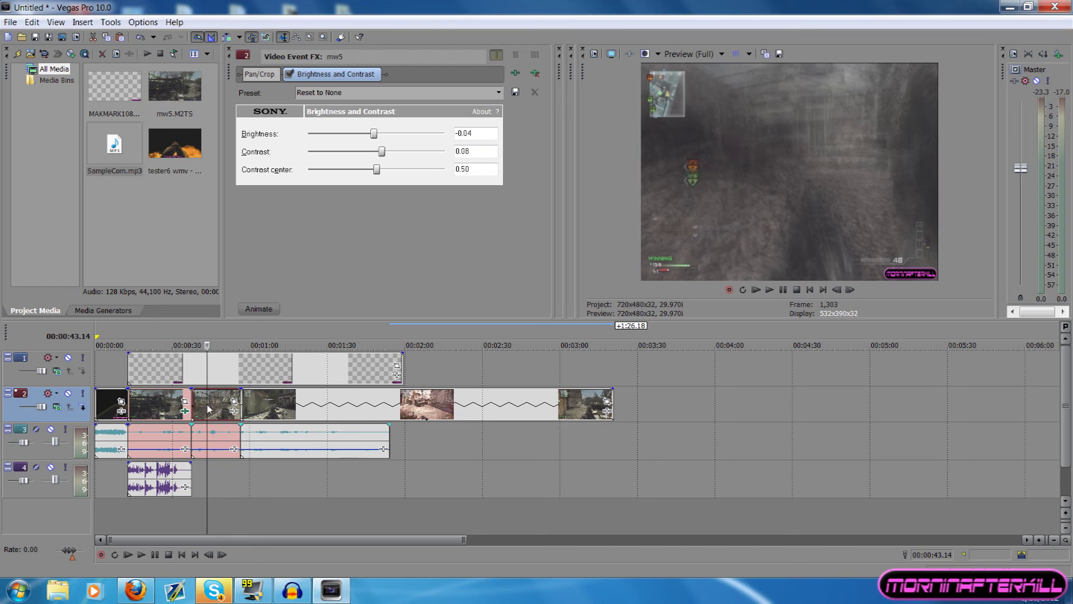
pyautogui.click(162, 412)
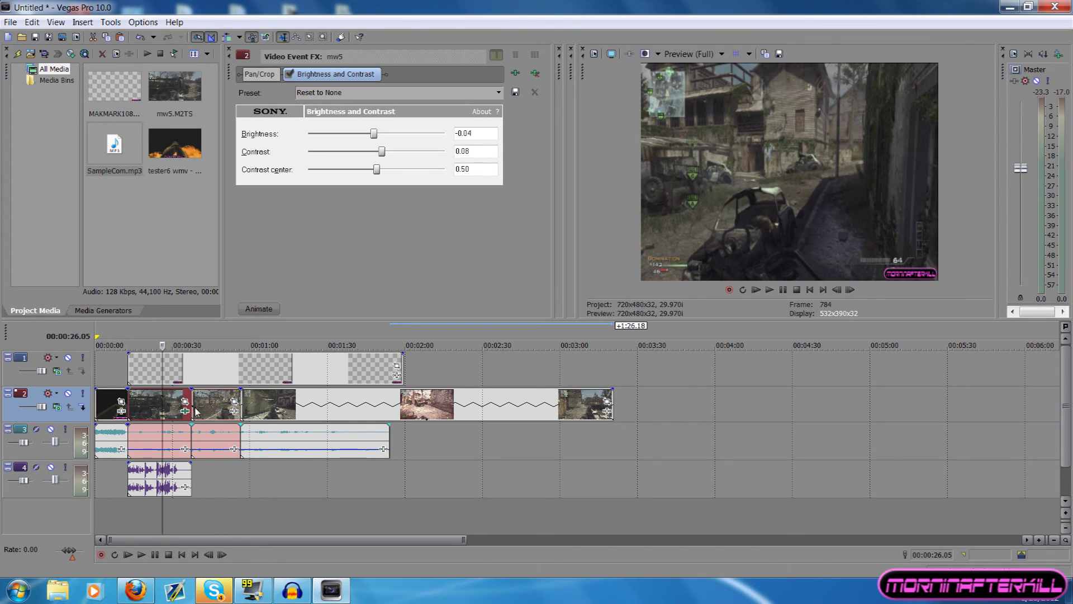
pyautogui.click(233, 412)
pyautogui.click(283, 410)
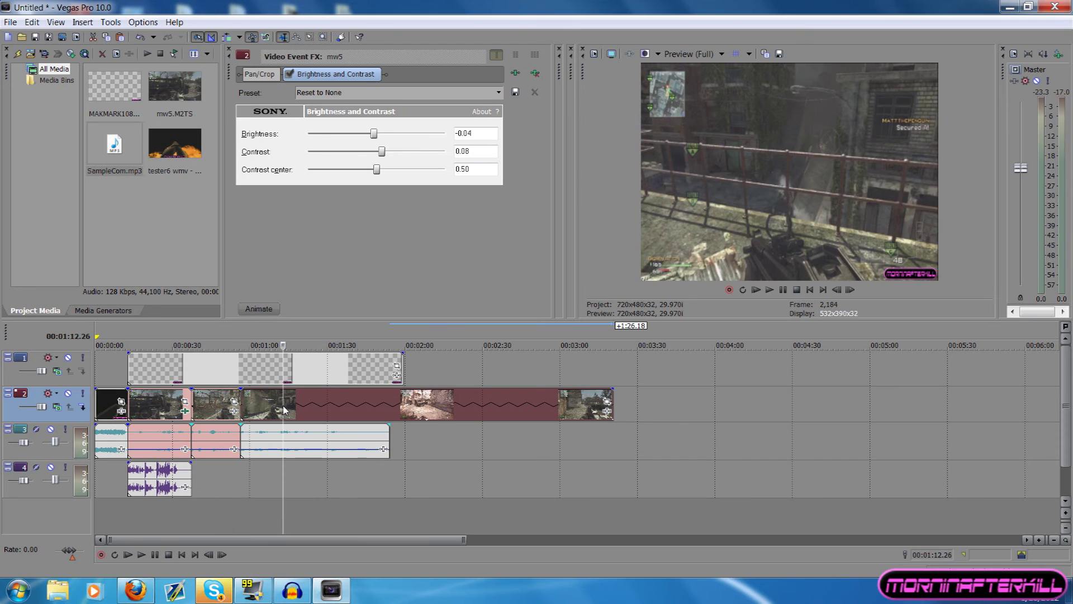
pyautogui.click(338, 401)
pyautogui.click(147, 407)
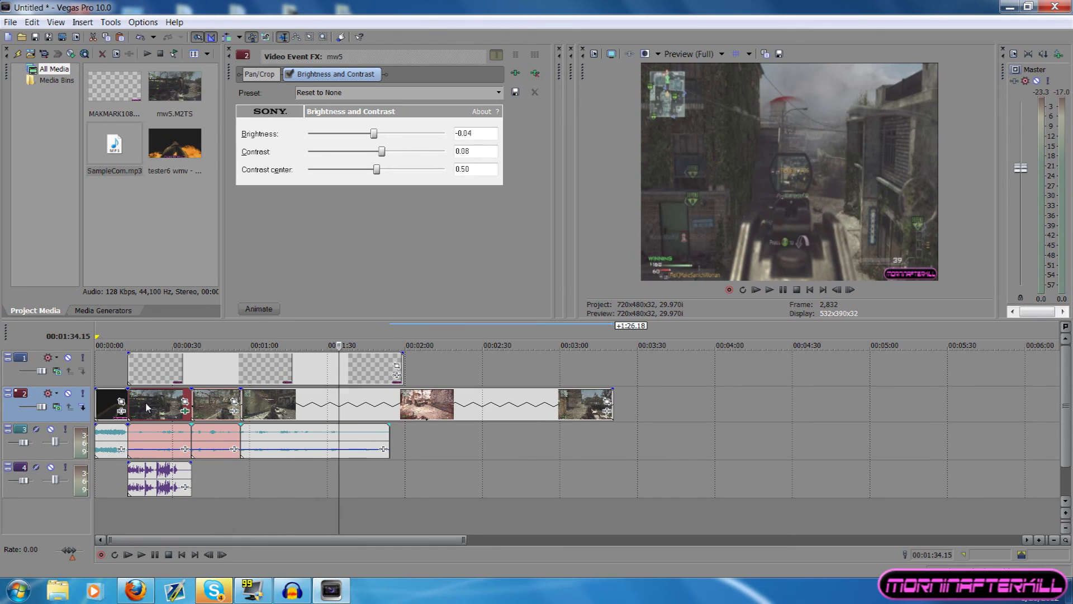
pyautogui.click(160, 405)
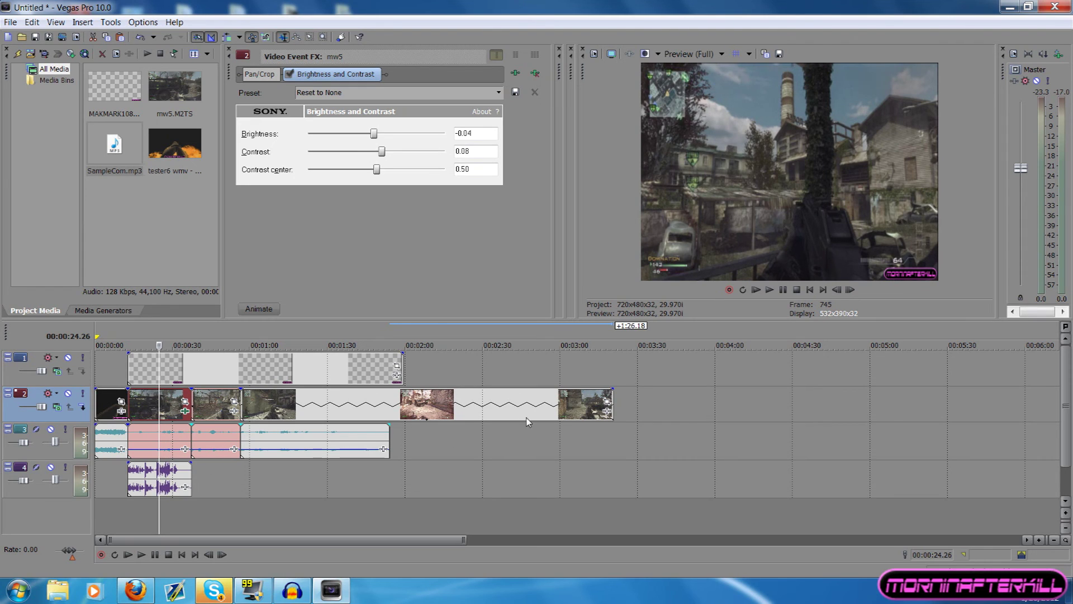
# Split the last gameplay video and trim the watermark where the gameplay audio ends, and cut the leftover video beyond that point.
pyautogui.click(391, 407)
pyautogui.moveTo(391, 407); pyautogui.dragTo(396, 380)
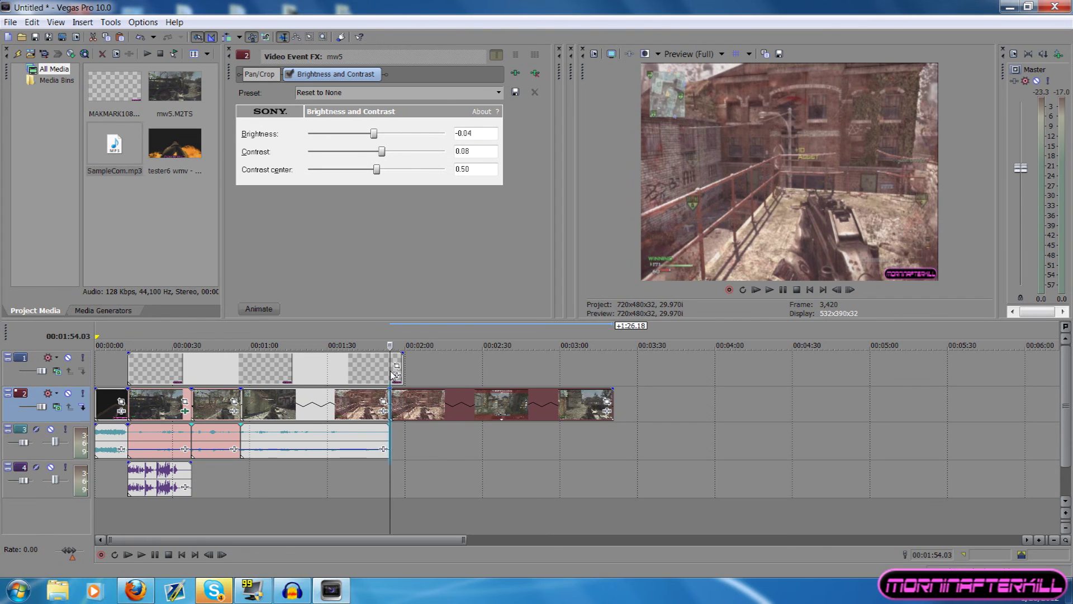
pyautogui.click(394, 370)
pyautogui.rightClick(394, 363)
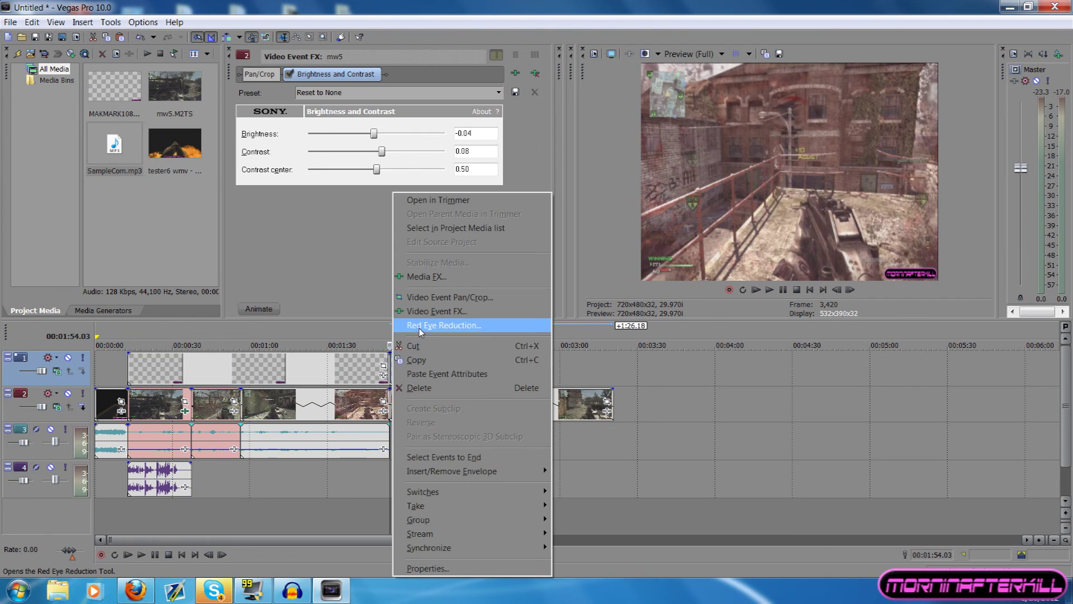
pyautogui.click(413, 349)
pyautogui.click(228, 49)
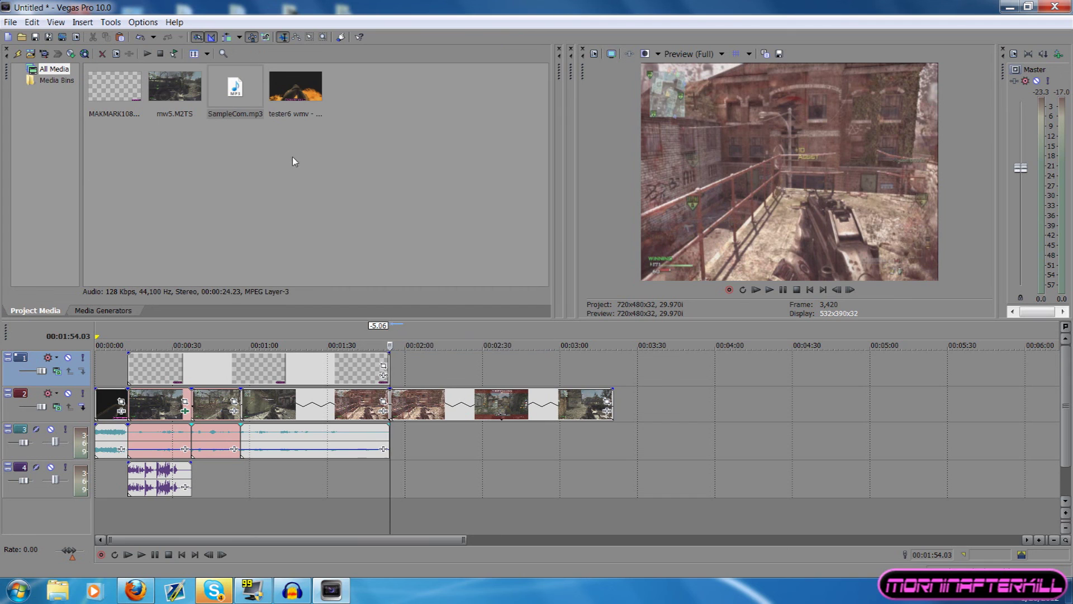
pyautogui.rightClick(435, 391)
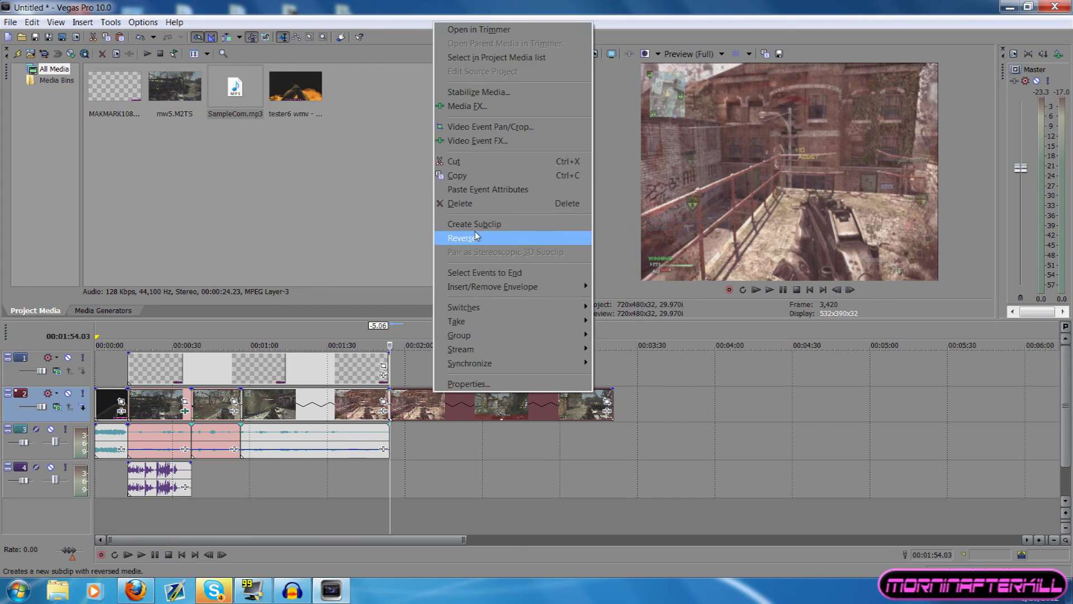
pyautogui.click(464, 162)
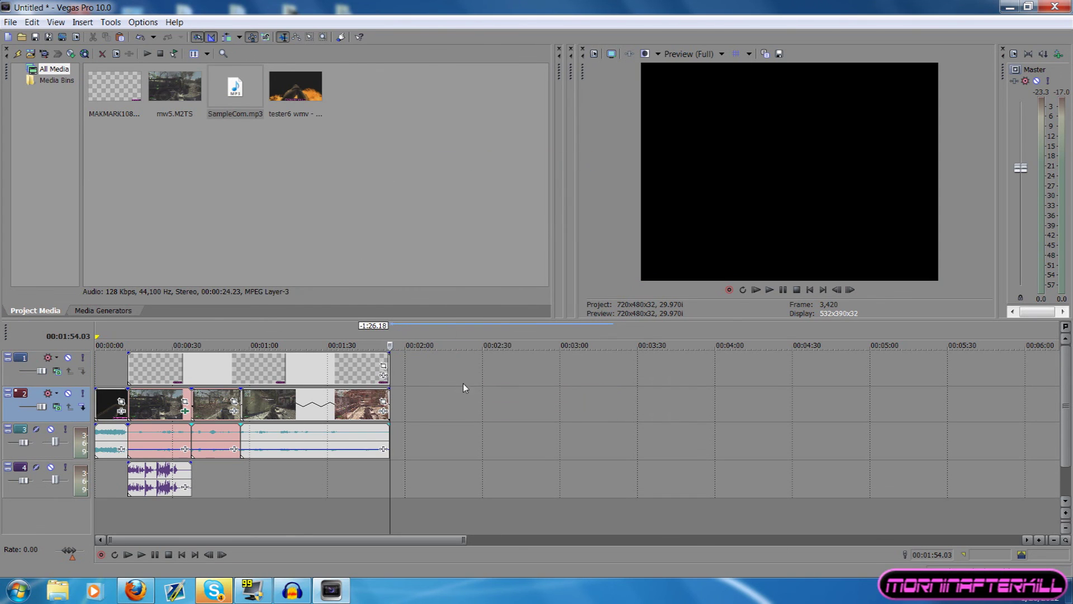
# Open the Render As settings and review the Windows Media Video V11 templates, keeping 8 Mbps HD 1080-30p Video.
pyautogui.click(3, 23)
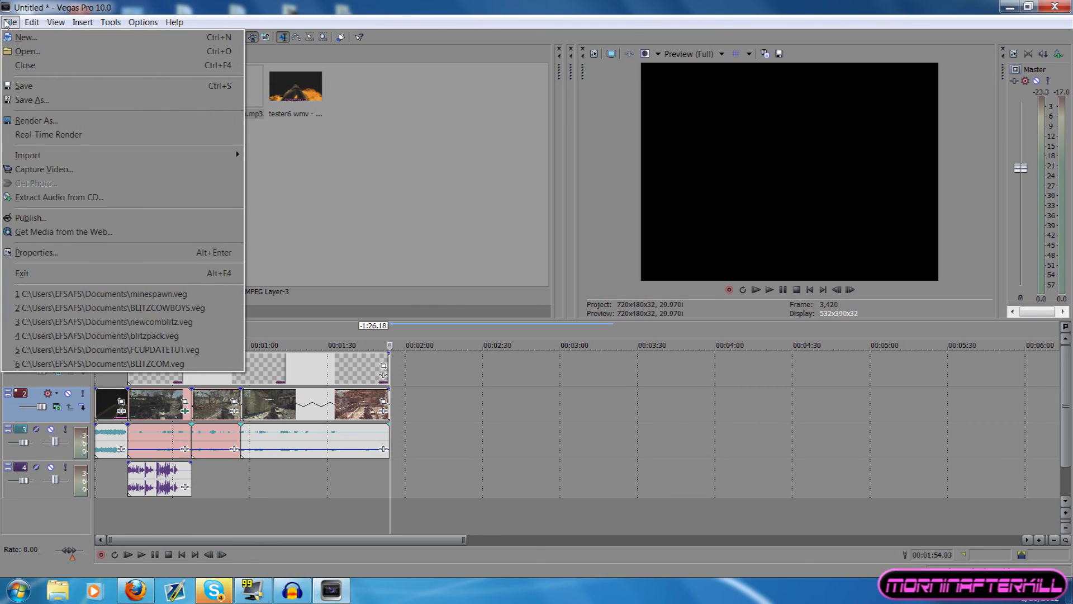
pyautogui.click(61, 121)
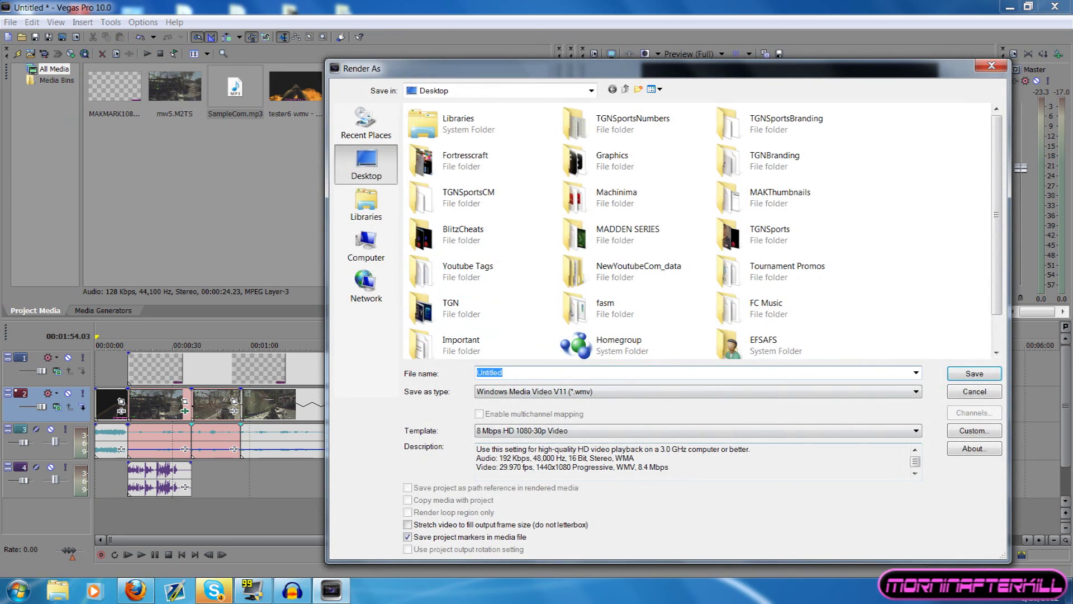
pyautogui.click(911, 428)
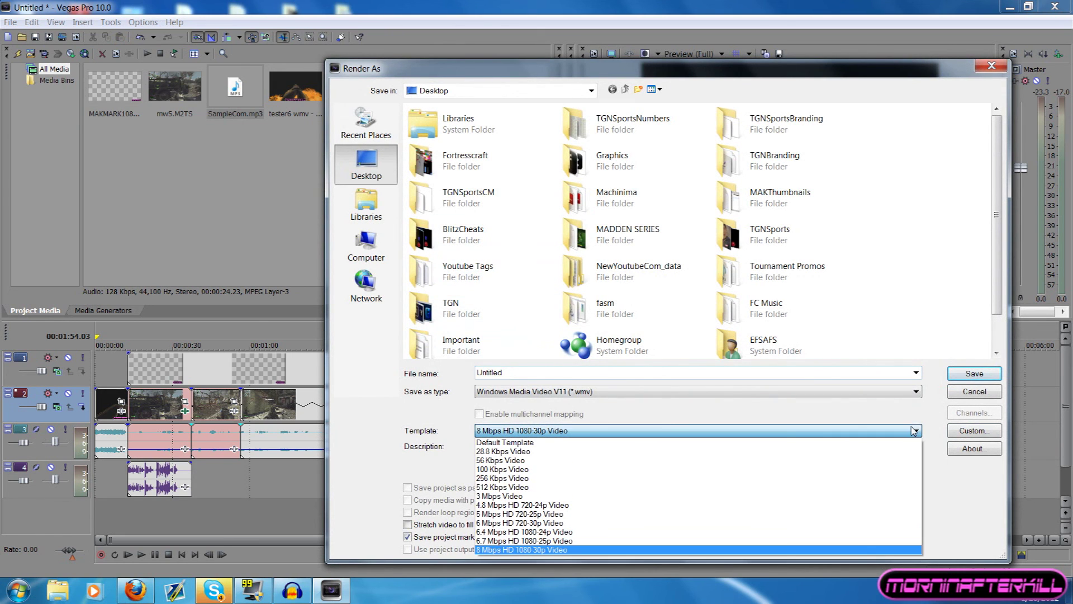
pyautogui.click(359, 394)
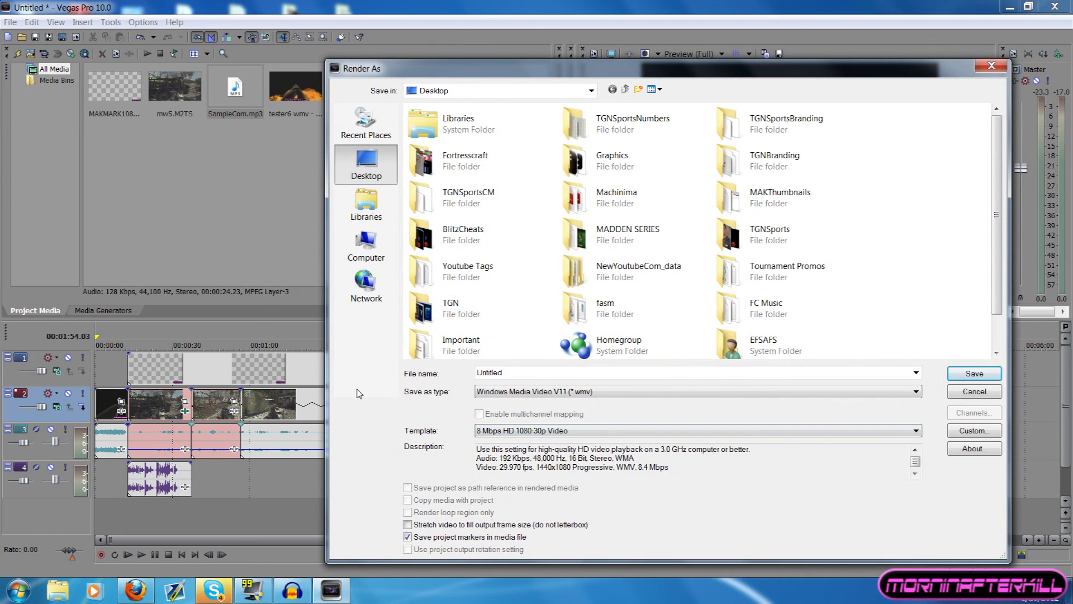